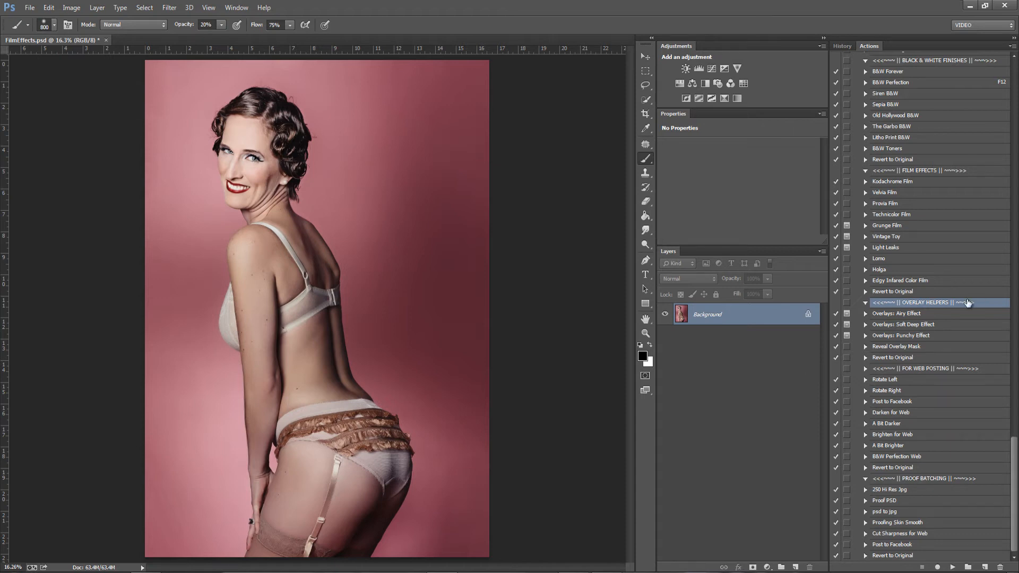
Select the Overlays: Airy Effect action, switch to Windows Explorer, and open and browse the 01_FOUNDATION folder in 03_TEXTURES
click(919, 316)
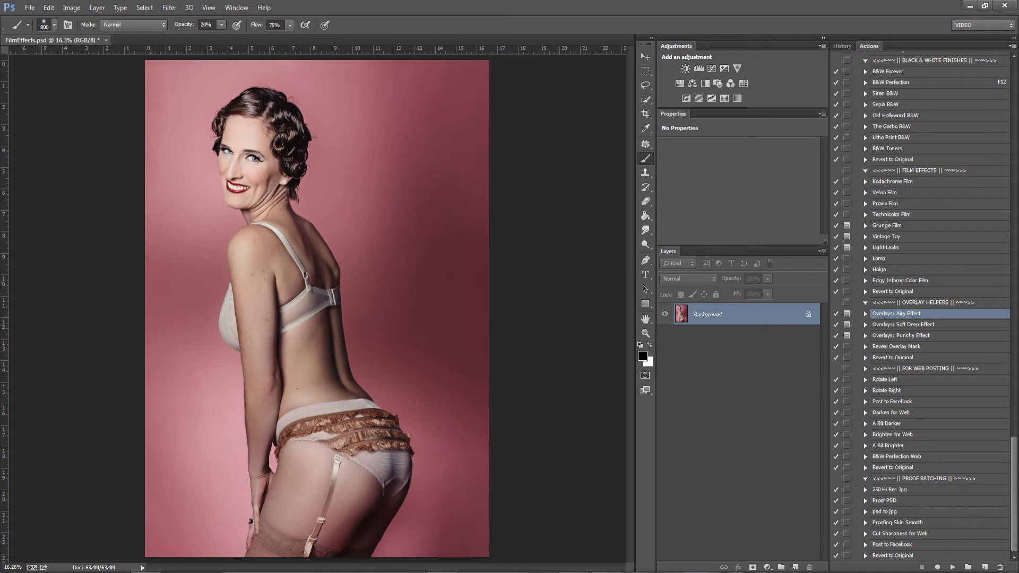
key(alt+Tab)
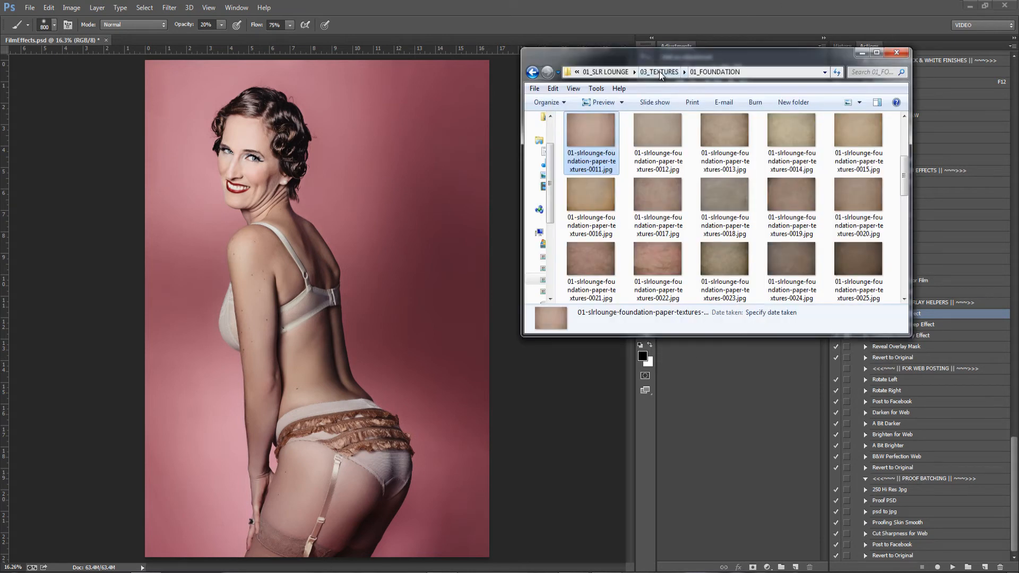
drag(683, 54, 481, 40)
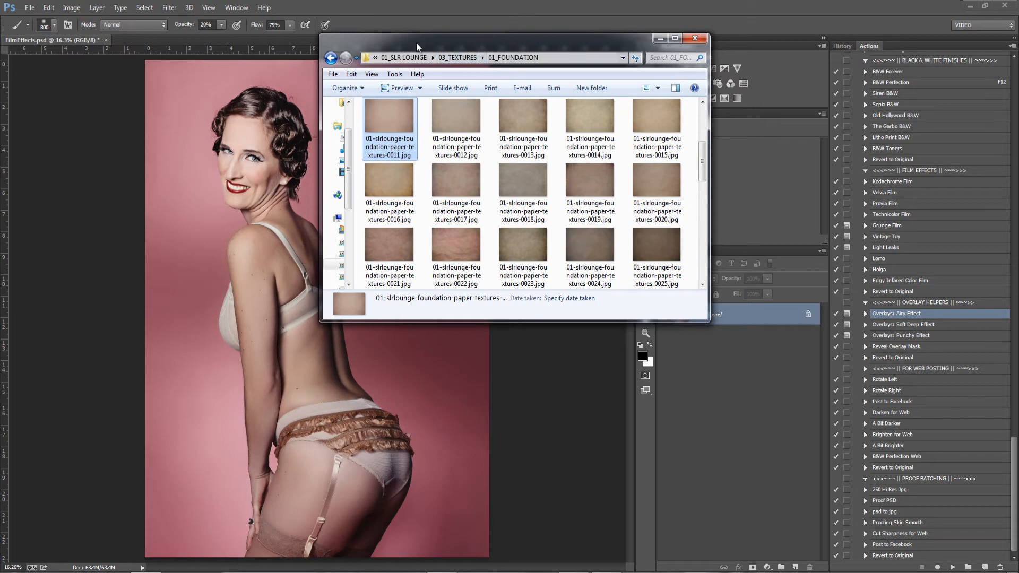
click(466, 61)
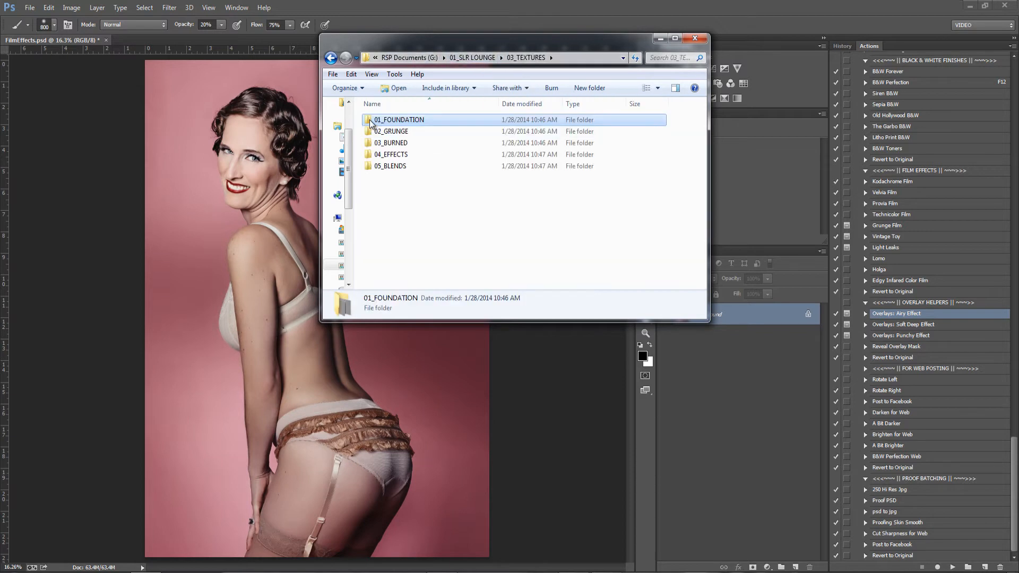
double_click(372, 121)
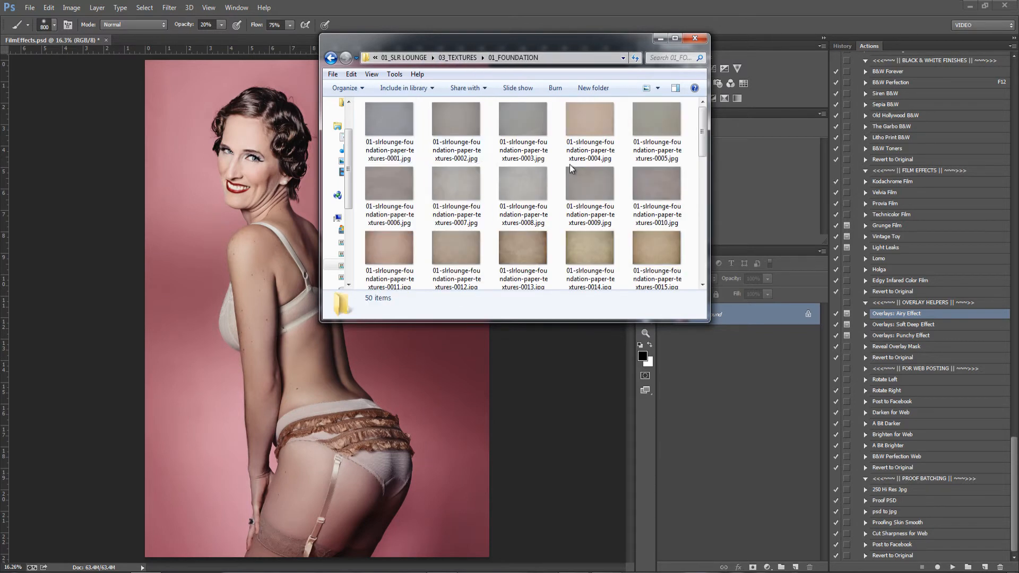
scroll(569, 164, down, 3)
scroll(531, 170, up, 3)
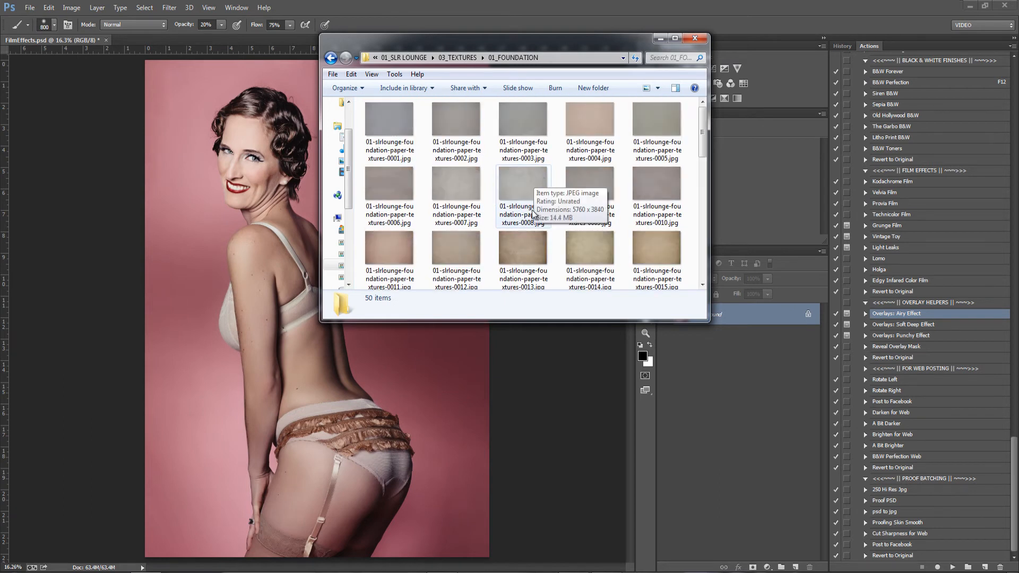
Preview foundation paper textures 0013 and 0029 at full size, and close the viewer and the folder window
double_click(528, 242)
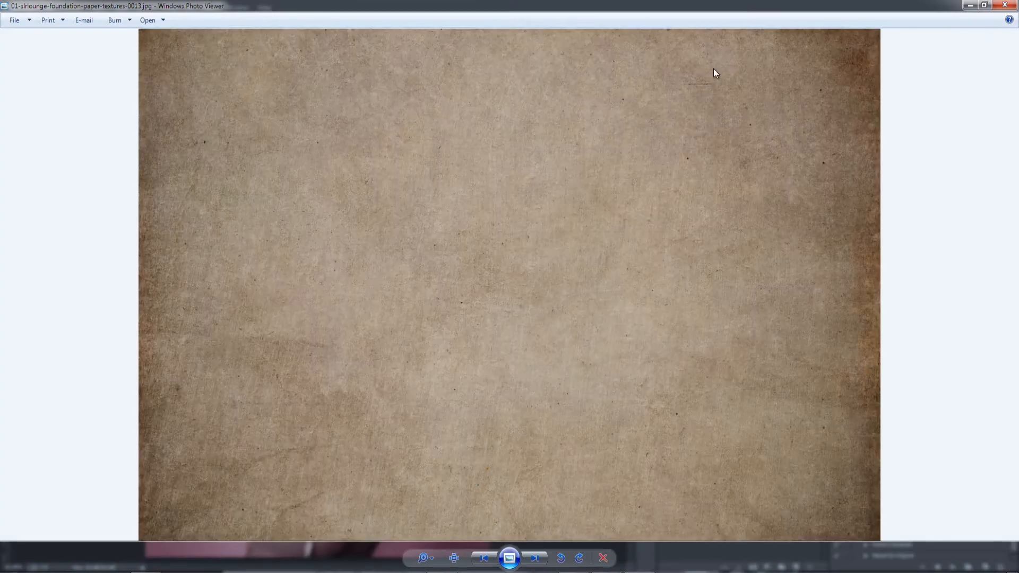
click(1004, 4)
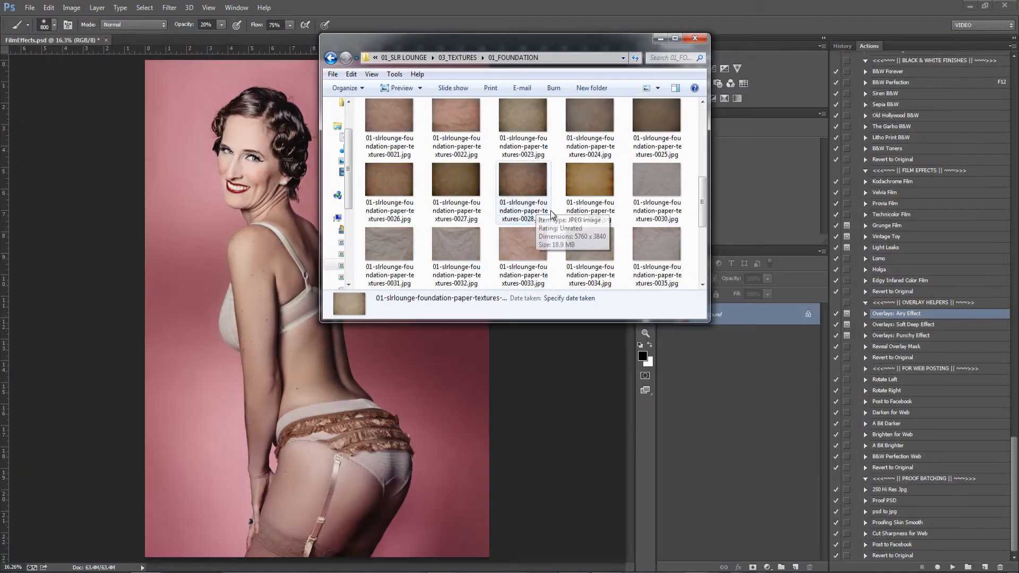
double_click(593, 189)
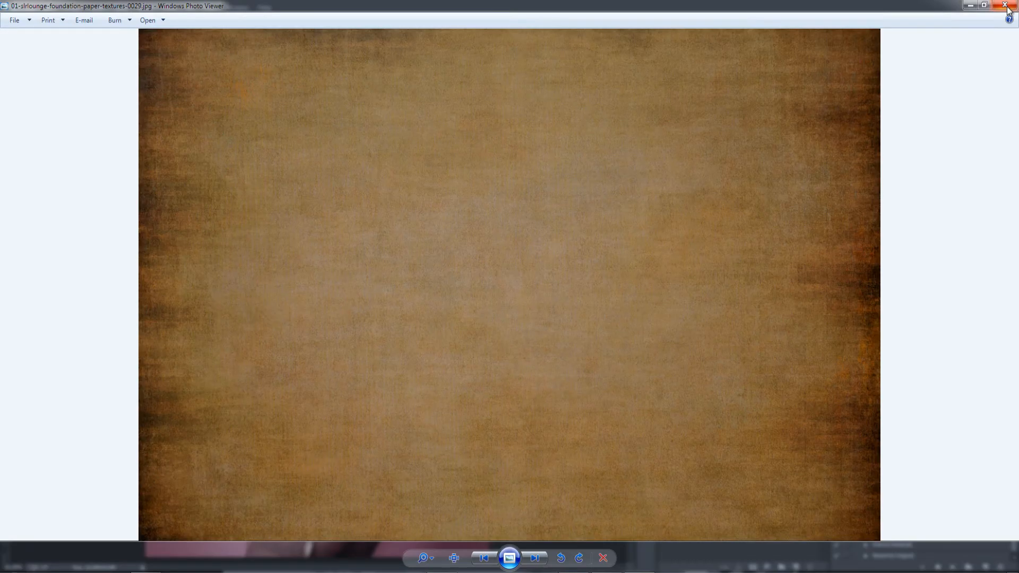
click(1007, 7)
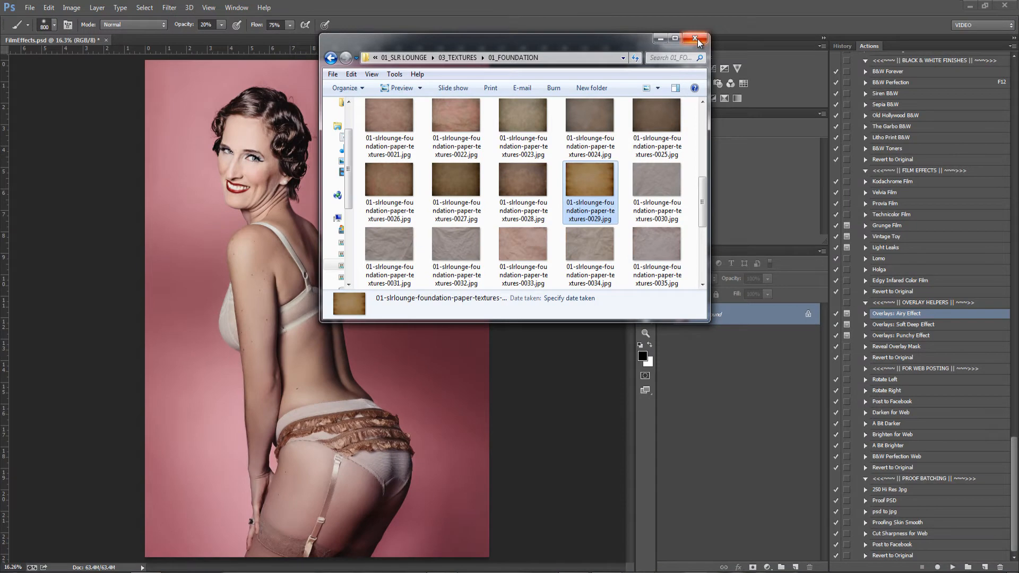
click(695, 40)
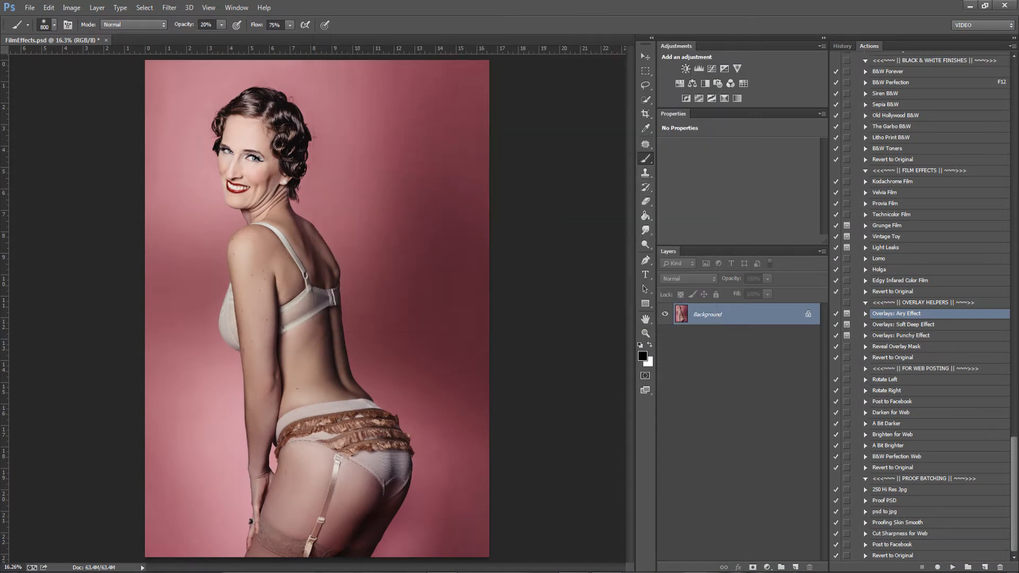
Run the Overlays: Airy Effect action and choose 01-slrlounge-foundation-paper-textures-0011.jpg from the 01_FOUNDATION folder as the file to place
click(953, 567)
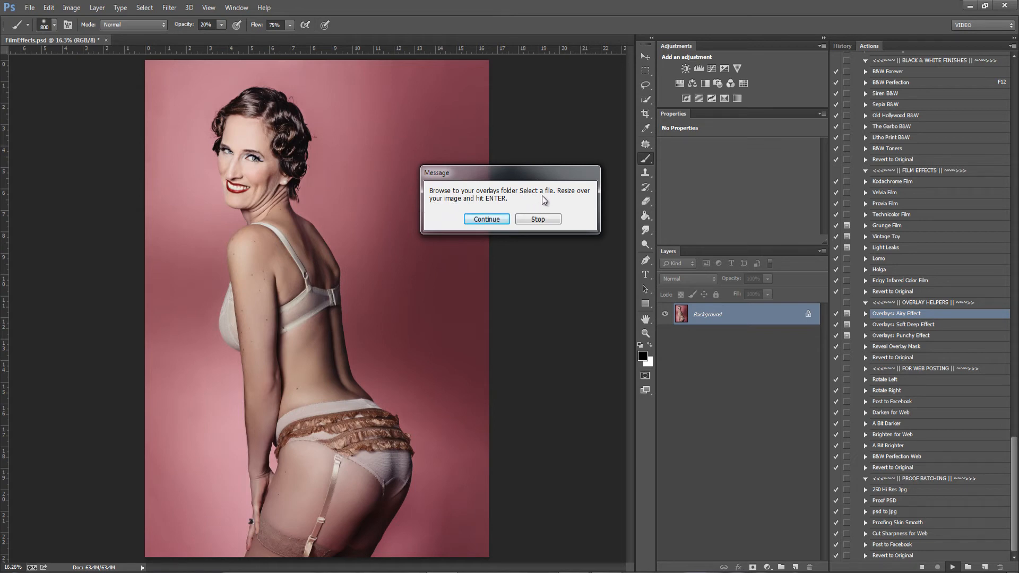
click(479, 221)
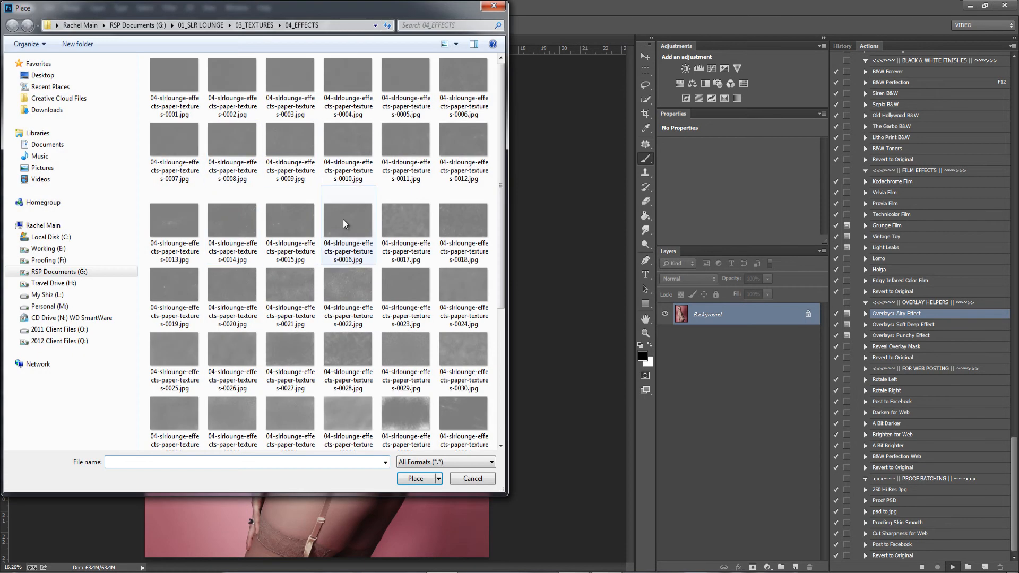
click(253, 26)
click(185, 78)
double_click(186, 80)
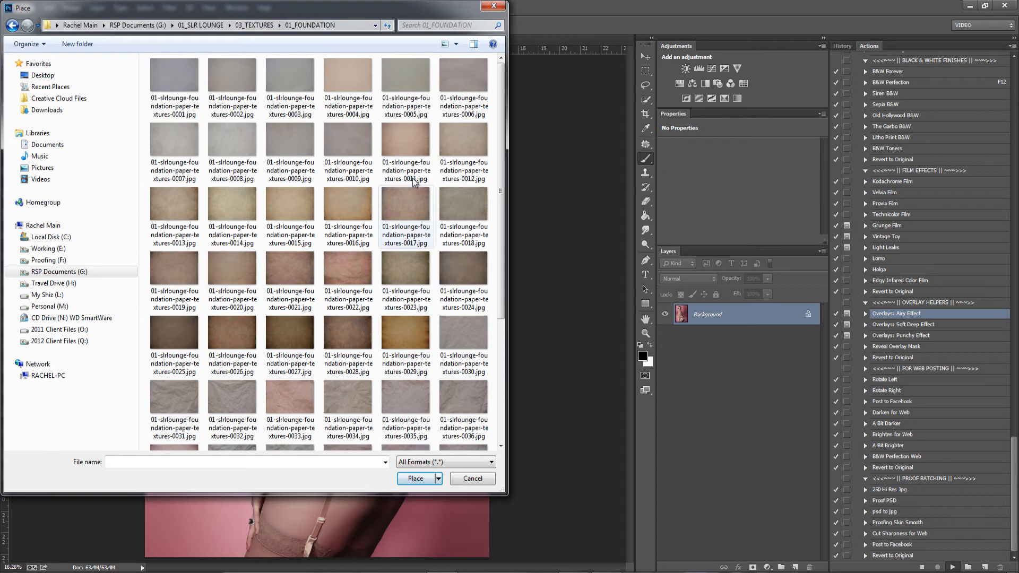
double_click(409, 141)
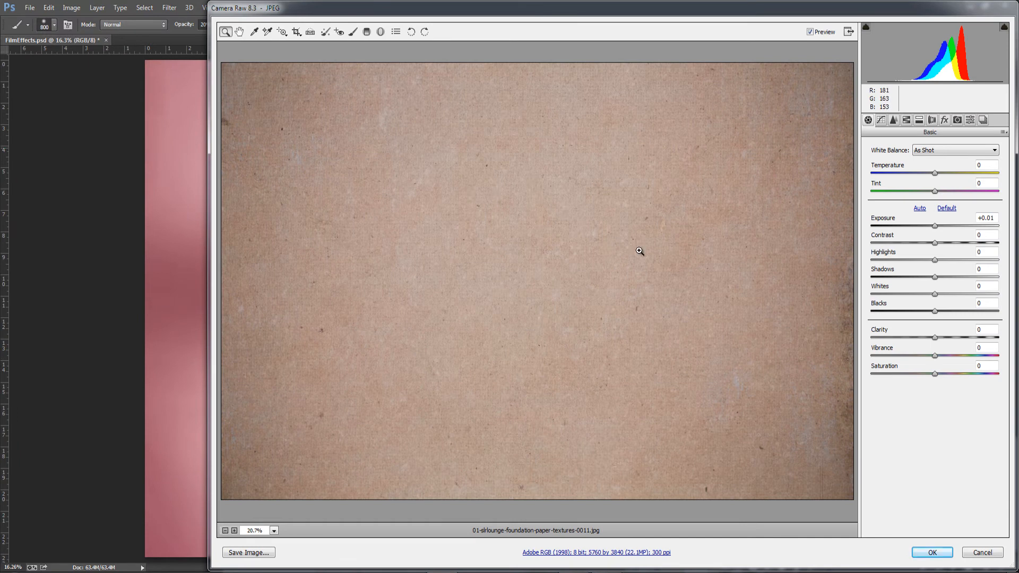
Set the texture's Temperature to +8 and Exposure to -0.05 in Camera Raw and accept the adjustments
drag(934, 173, 941, 177)
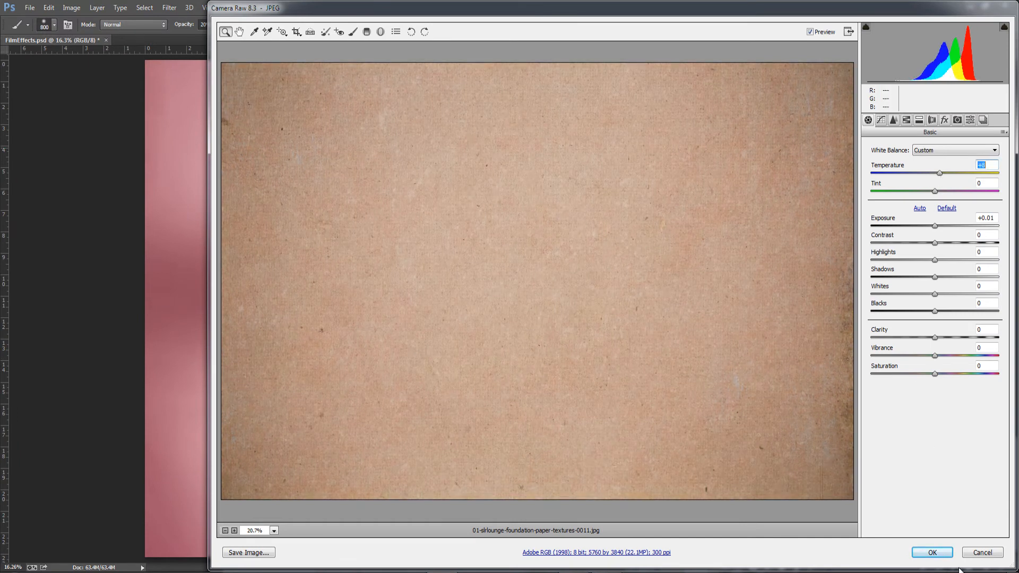
double_click(934, 228)
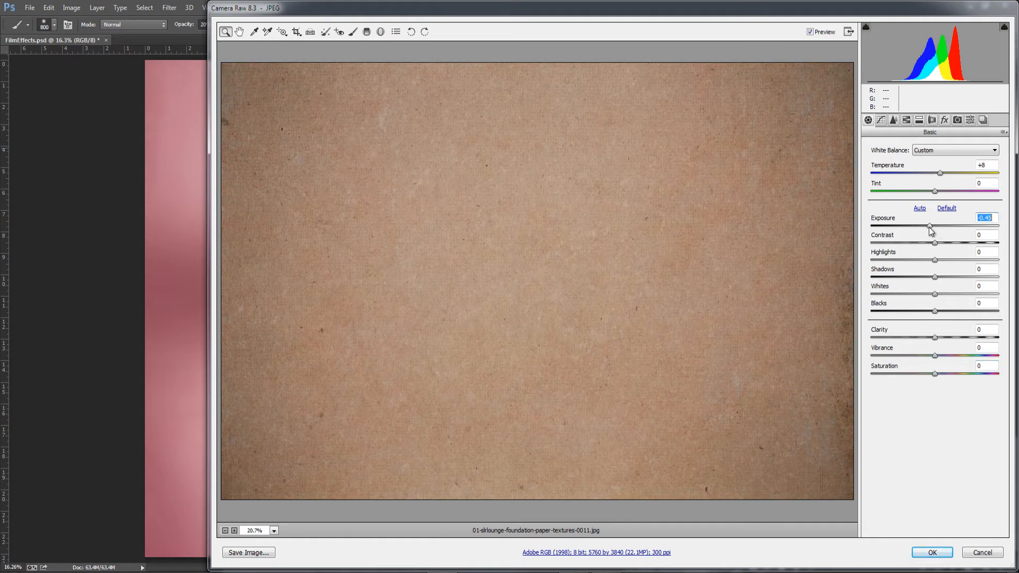
drag(934, 228, 933, 229)
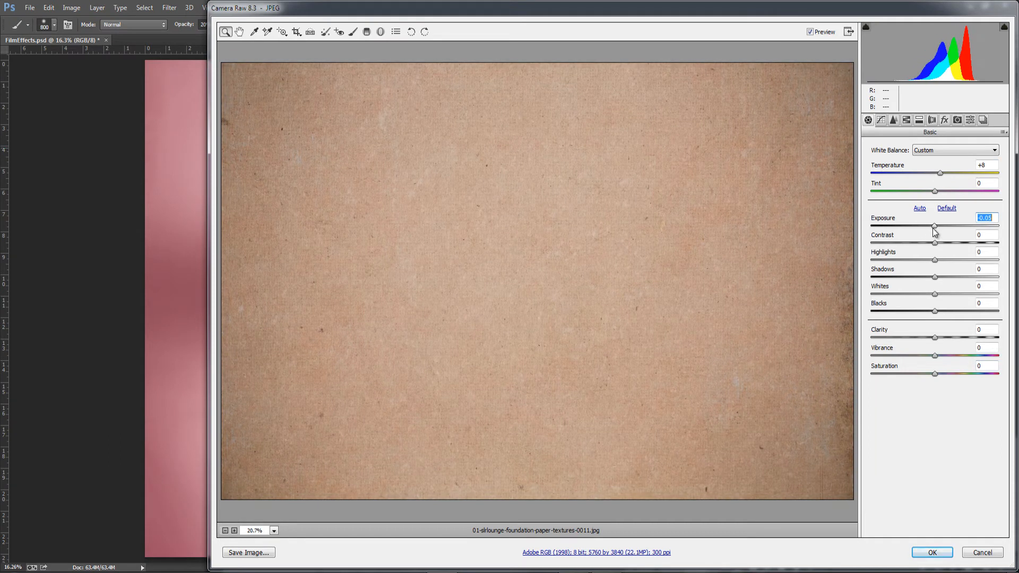
click(932, 551)
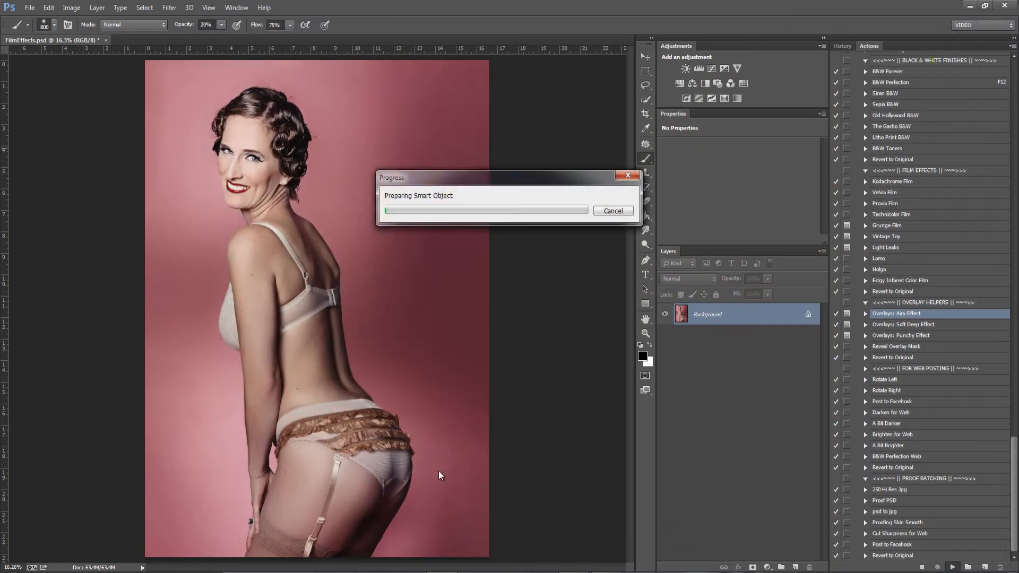
Resize the placed paper texture so it covers the whole photo and commit the placement
drag(562, 200, 422, 419)
drag(313, 242, 247, 146)
drag(364, 409, 493, 561)
key(Return)
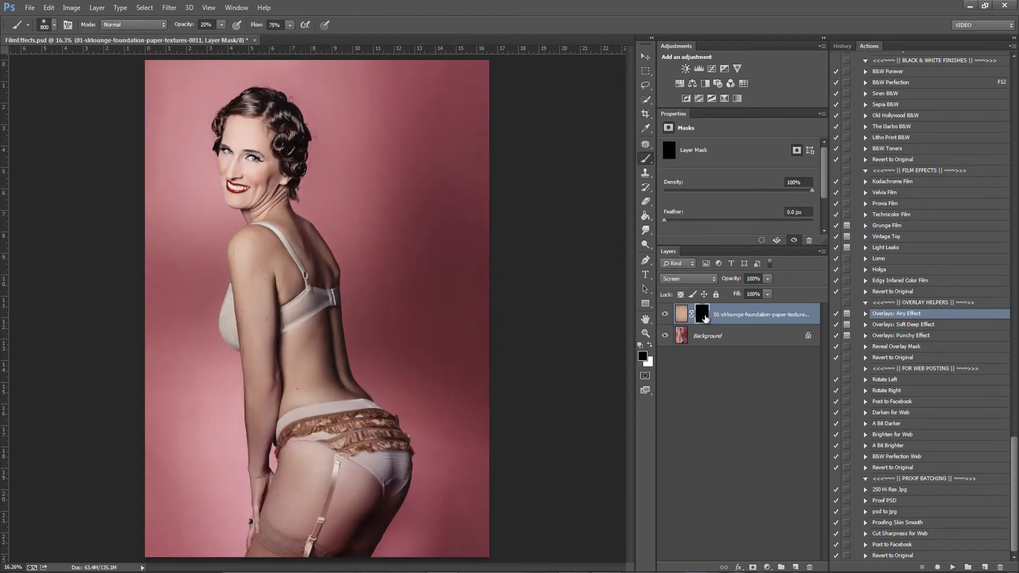
Run the Reveal Overlay Mask action on the texture layer and reselect the Overlays: Airy Effect action
click(894, 348)
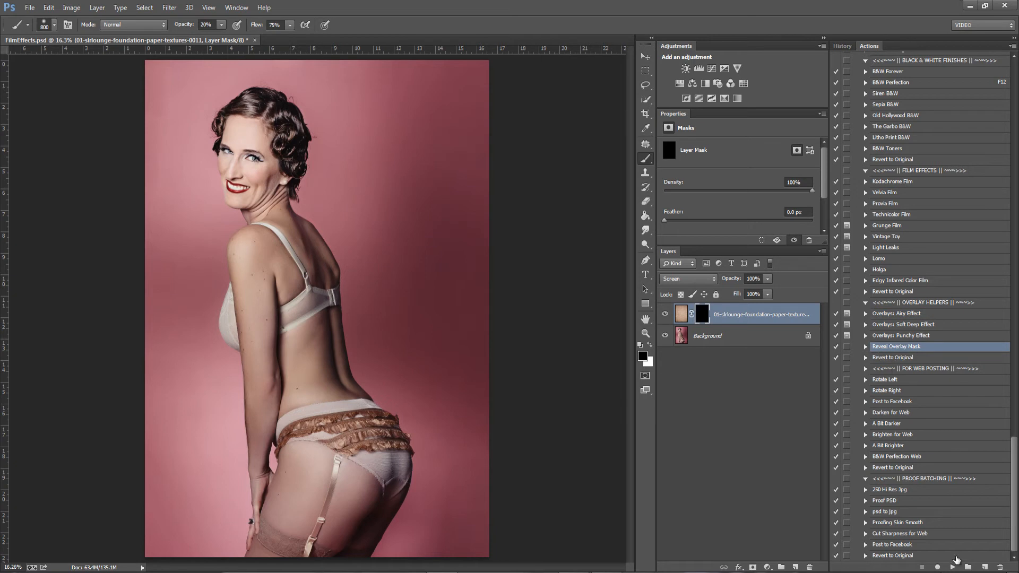
click(952, 566)
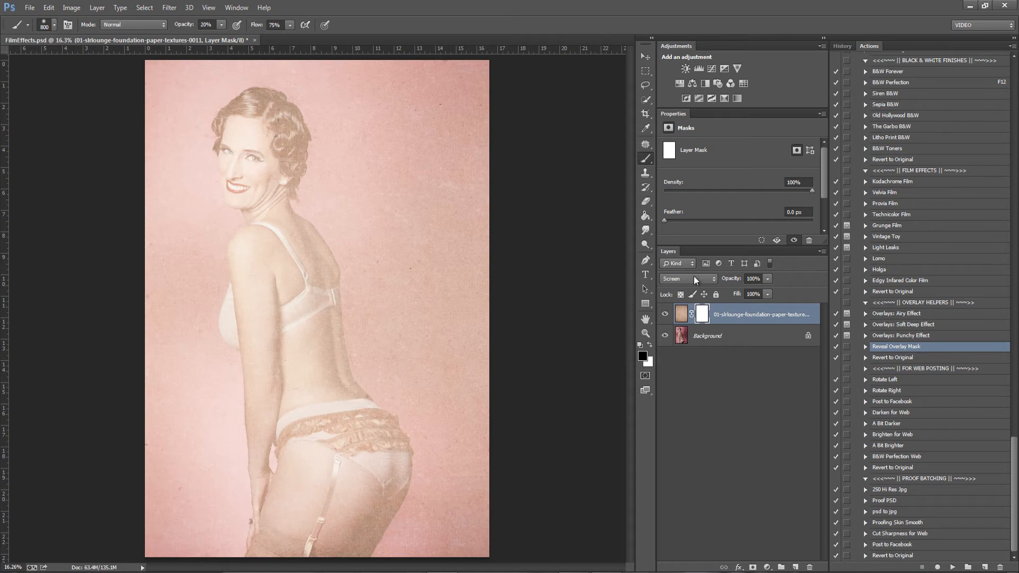
click(914, 313)
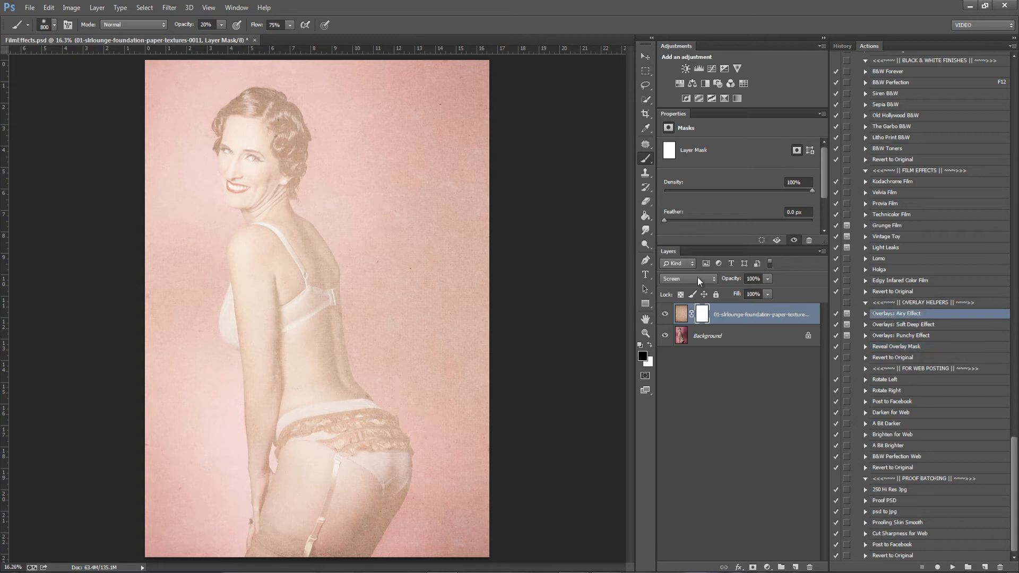
Try the Multiply blend mode on the paper texture layer
click(683, 279)
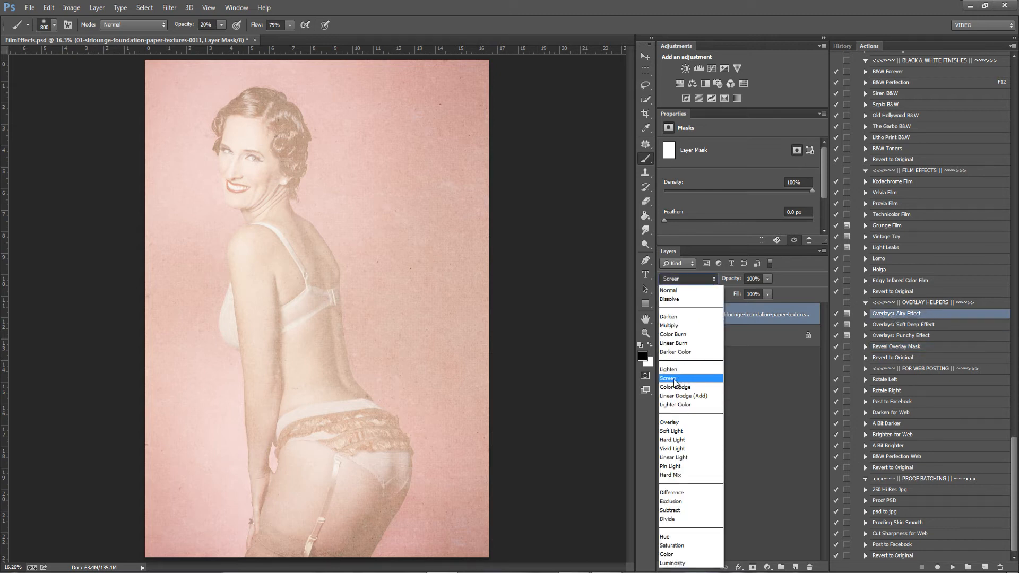
click(678, 380)
click(709, 279)
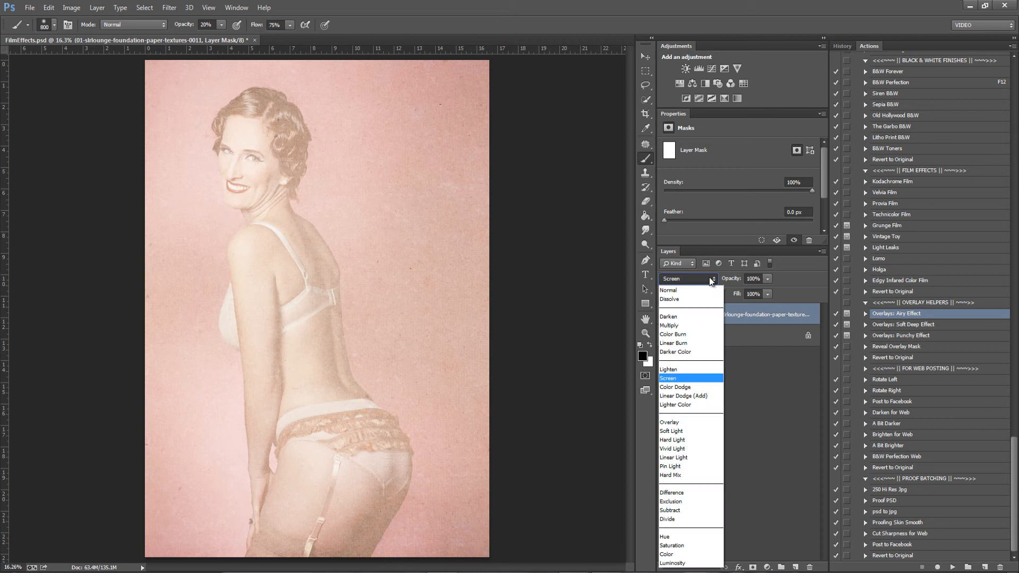
click(677, 325)
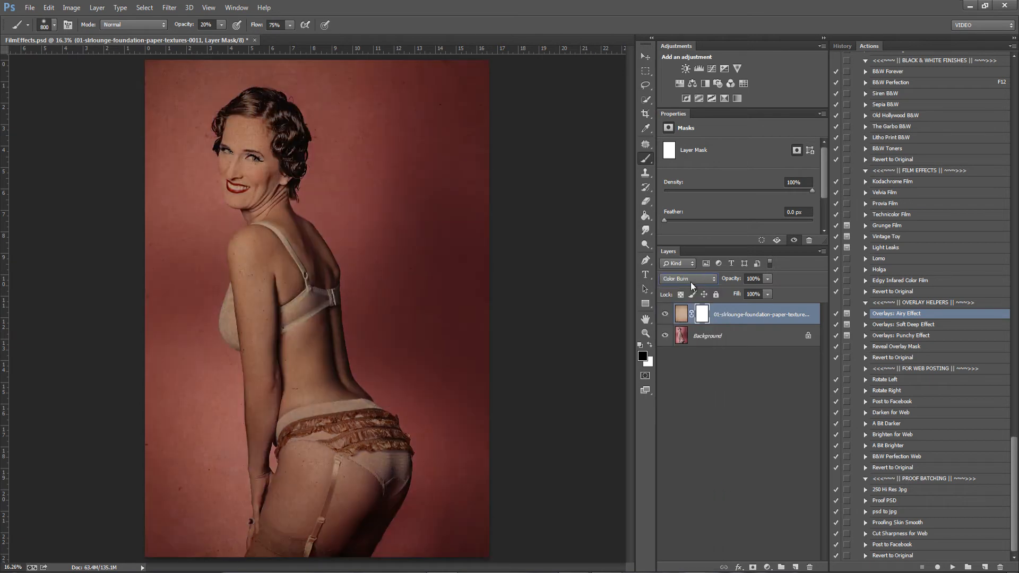
Try the blend modes from Color Burn through Overlay, Soft Light, Linear Light and Subtract to Color on the paper texture layer
scroll(689, 281, down, 4)
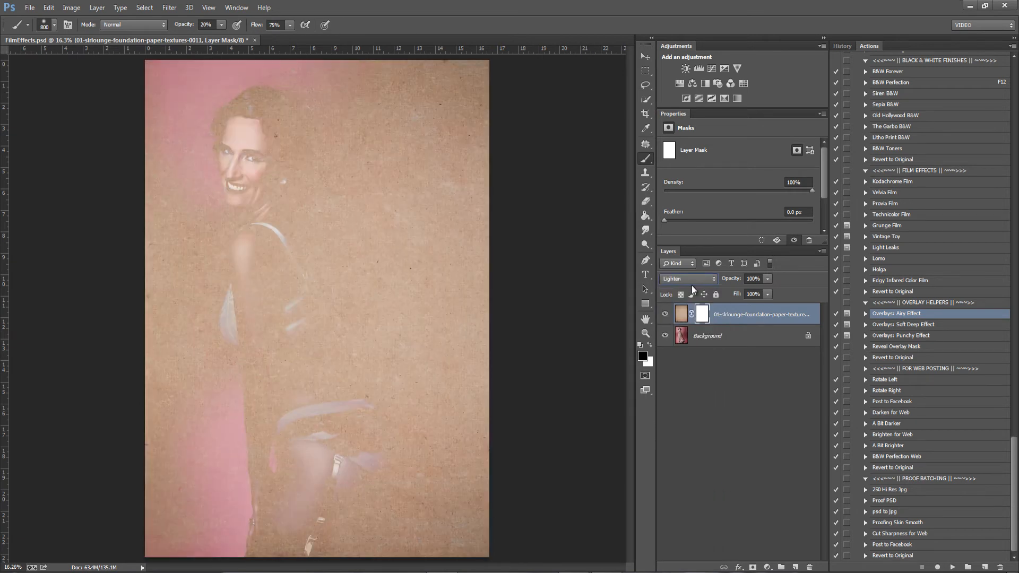
scroll(692, 285, down, 3)
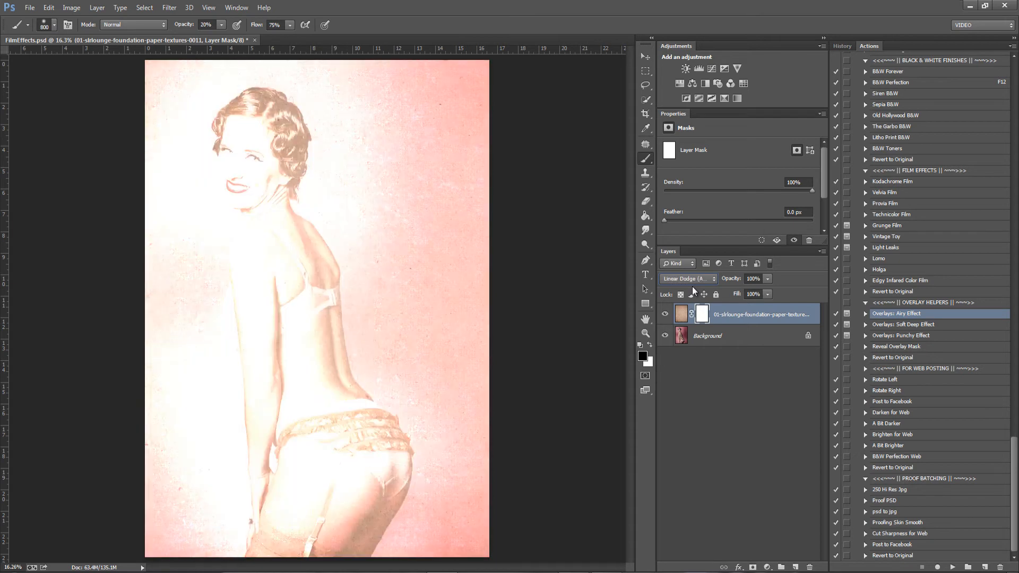
scroll(691, 285, down, 1)
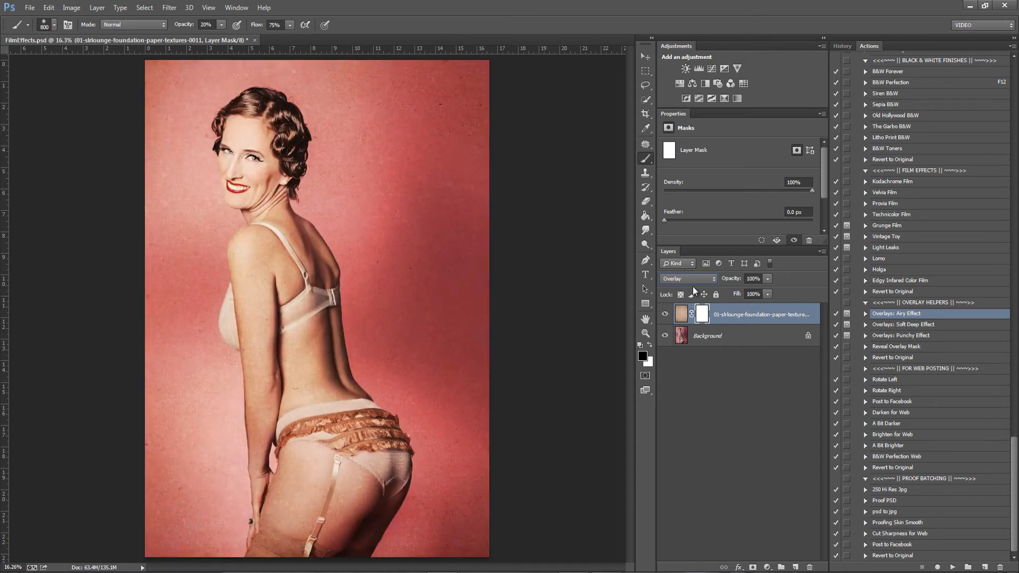
scroll(692, 289, down, 1)
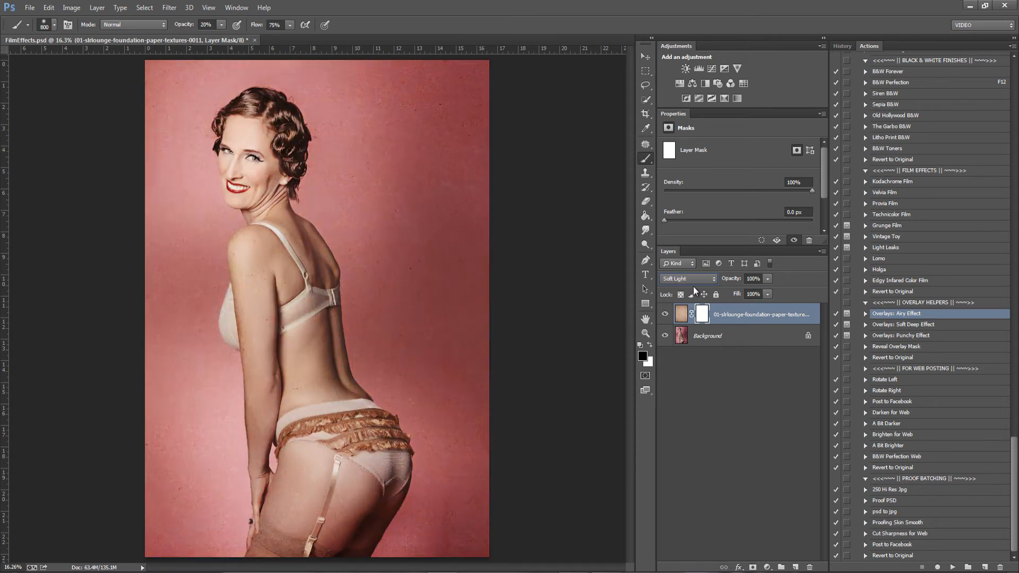
scroll(693, 286, down, 1)
scroll(693, 285, down, 3)
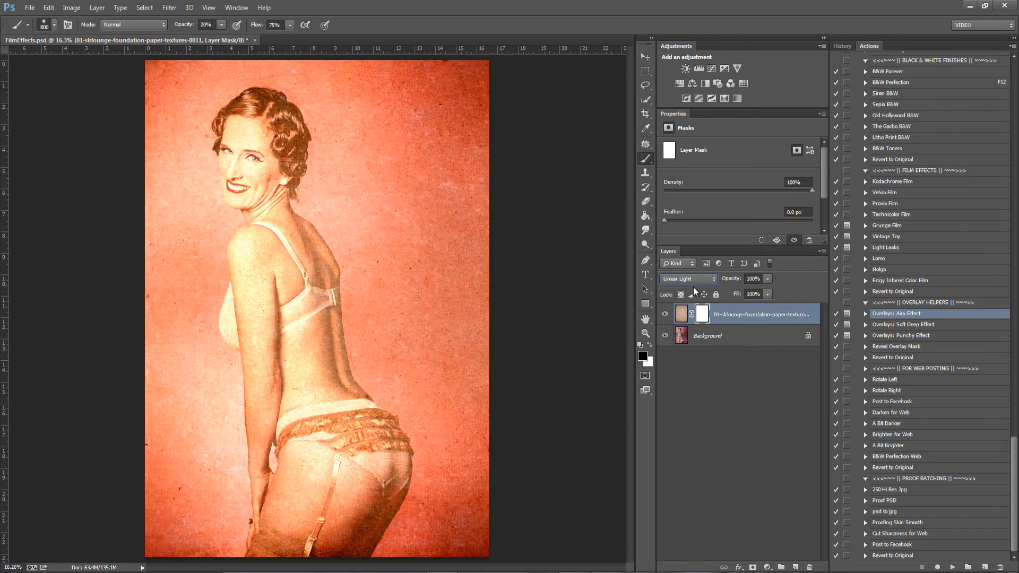
scroll(692, 291, down, 1)
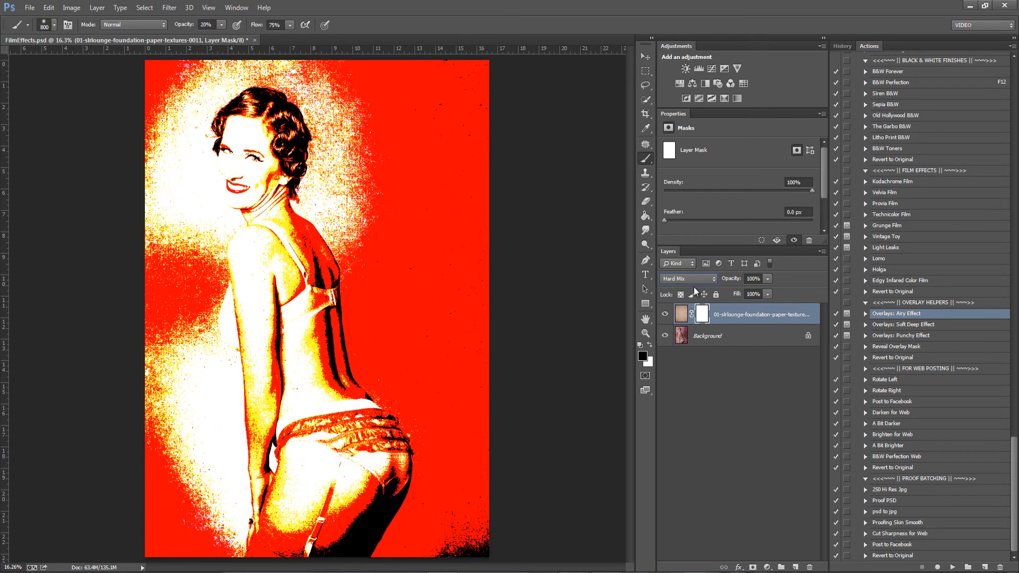
scroll(692, 291, down, 1)
scroll(693, 286, down, 3)
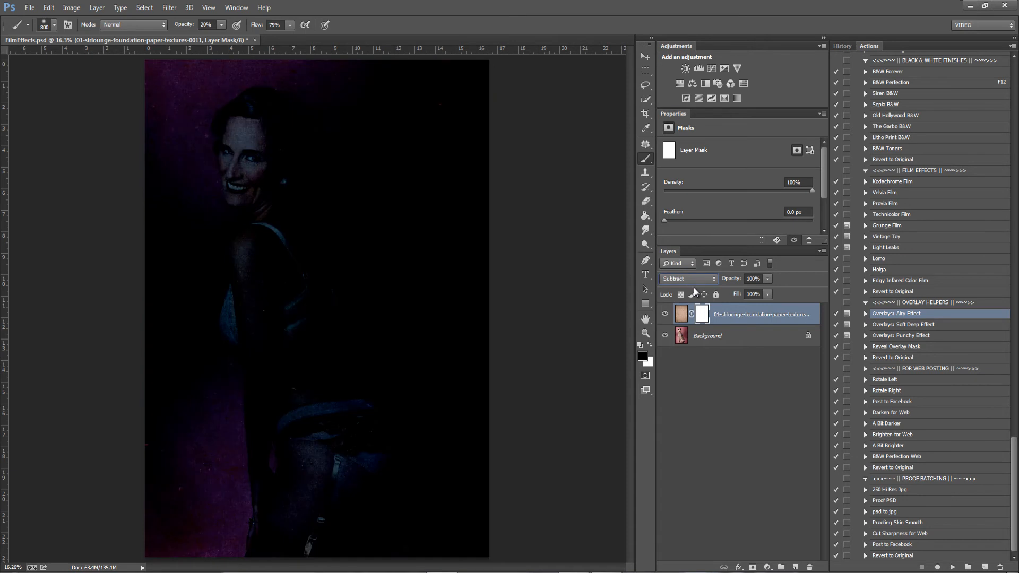
scroll(693, 287, down, 1)
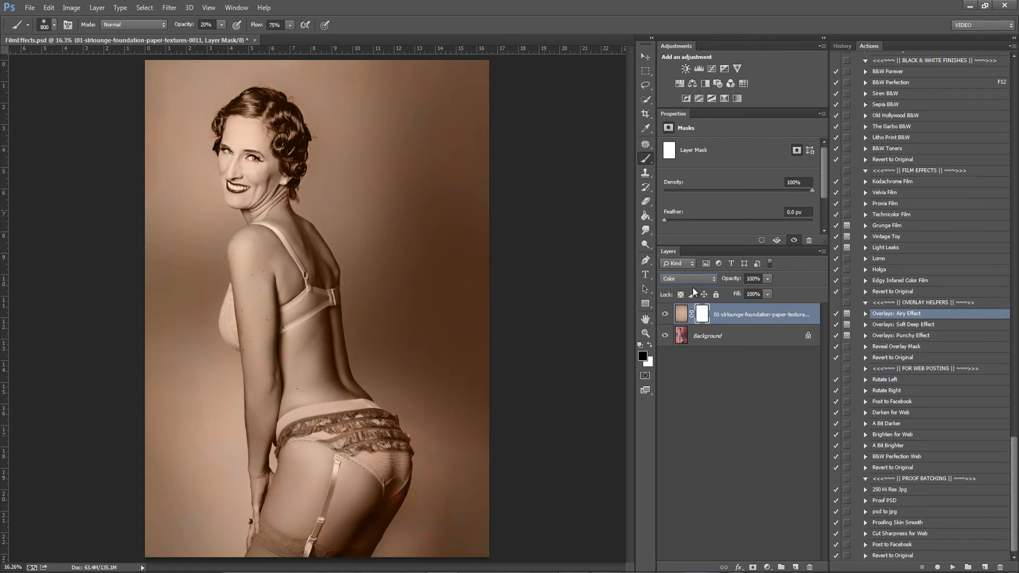
Compare the blend modes next to Color and set the paper texture layer to Hue
scroll(693, 288, down, 1)
scroll(691, 288, up, 1)
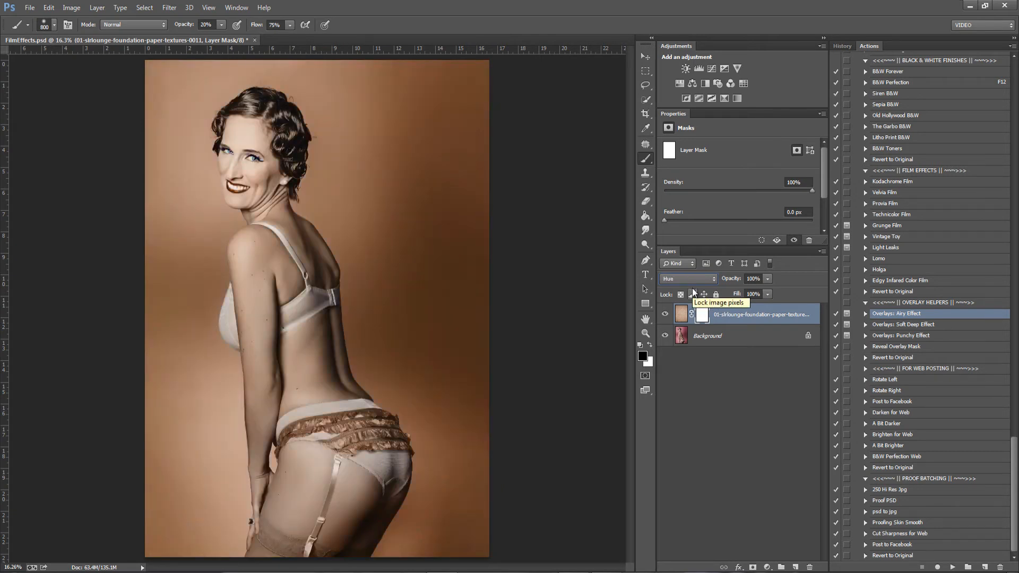
key(Up)
key(Down)
key(Down)
key(Up)
Reduce the paper texture layer's opacity to 25% and select the layer itself instead of its mask
click(767, 279)
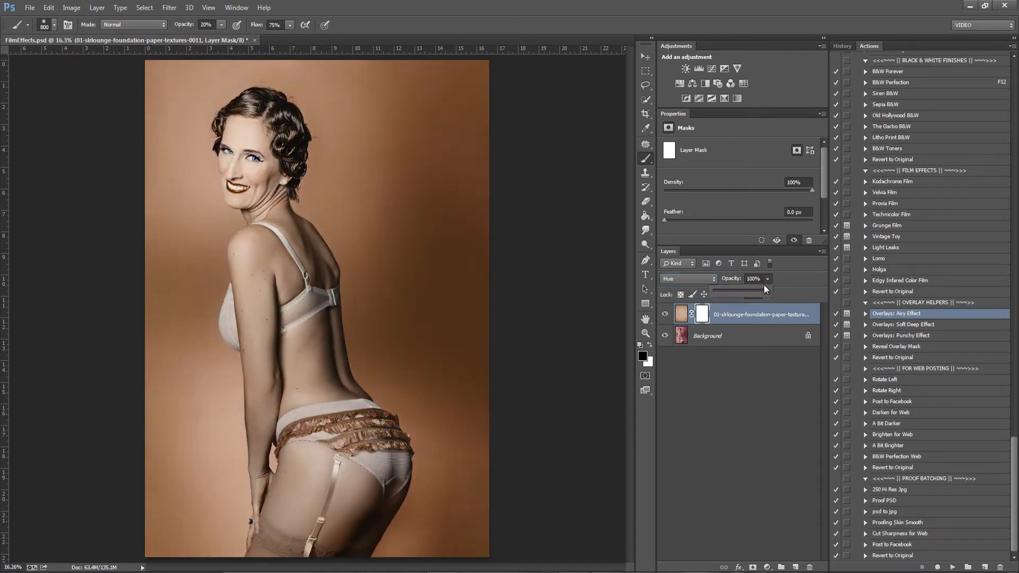
drag(729, 289, 690, 294)
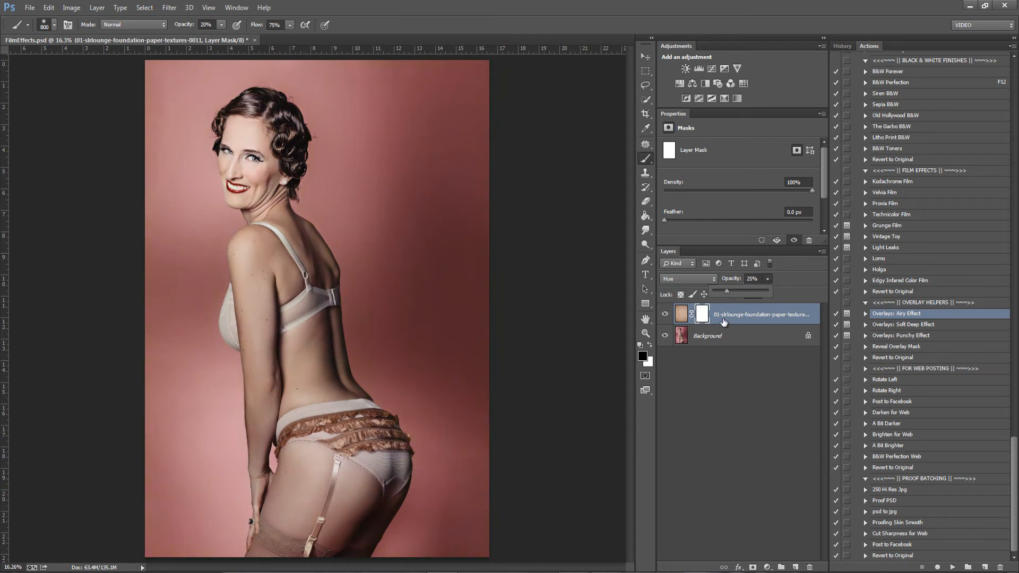
click(723, 322)
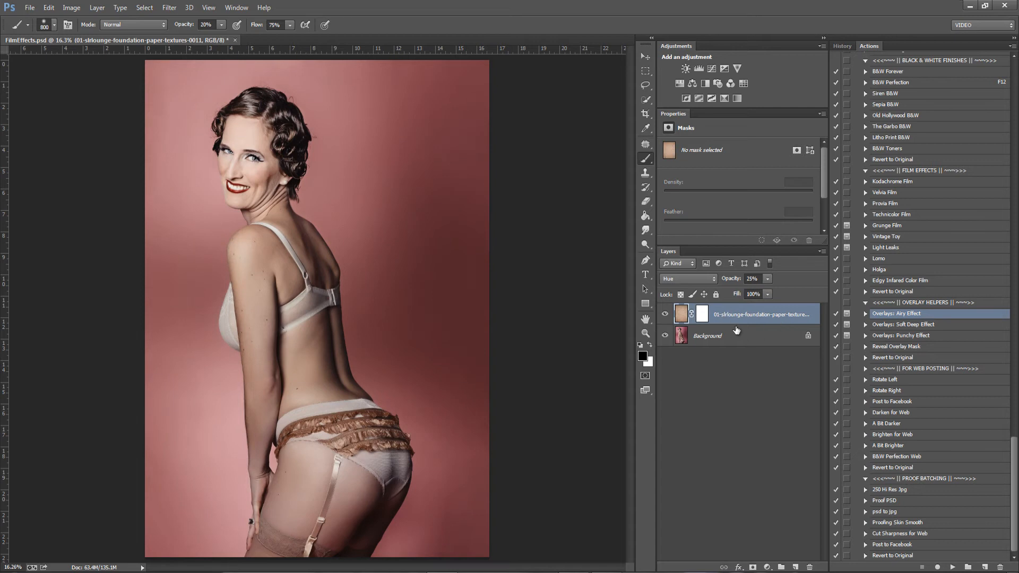
Run the Overlays: Soft Deep Effect action and continue to its overlay file selection
click(916, 325)
click(952, 566)
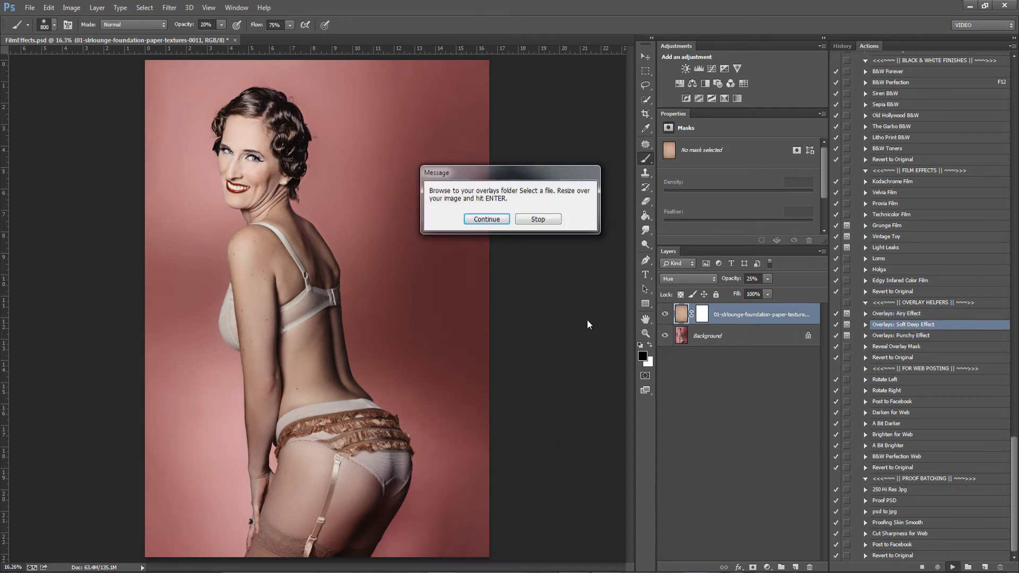
click(500, 218)
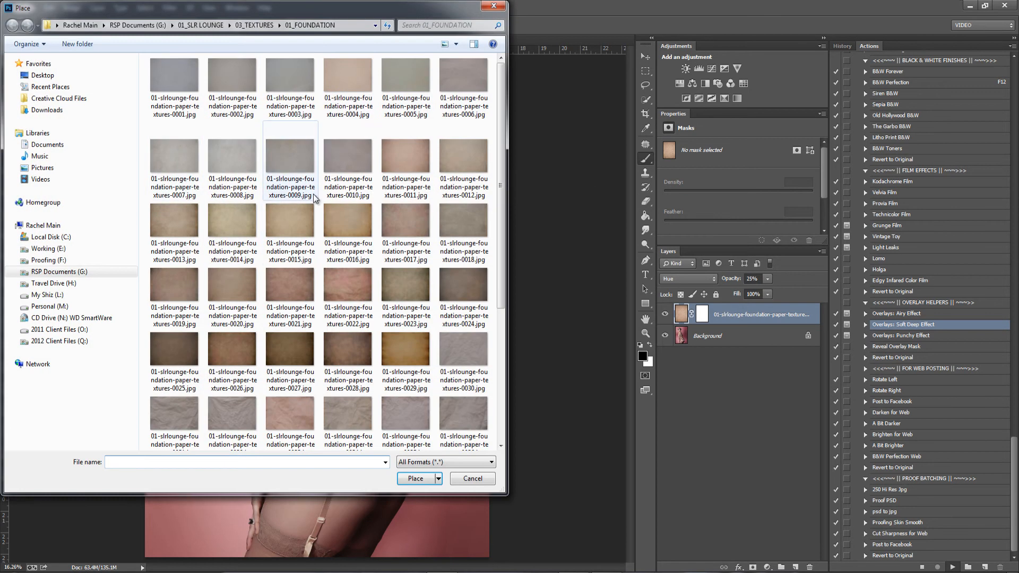
Look through the textures in the 02_GRUNGE, 03_BURNED and 04_EFFECTS folders inside 03_TEXTURES
click(254, 25)
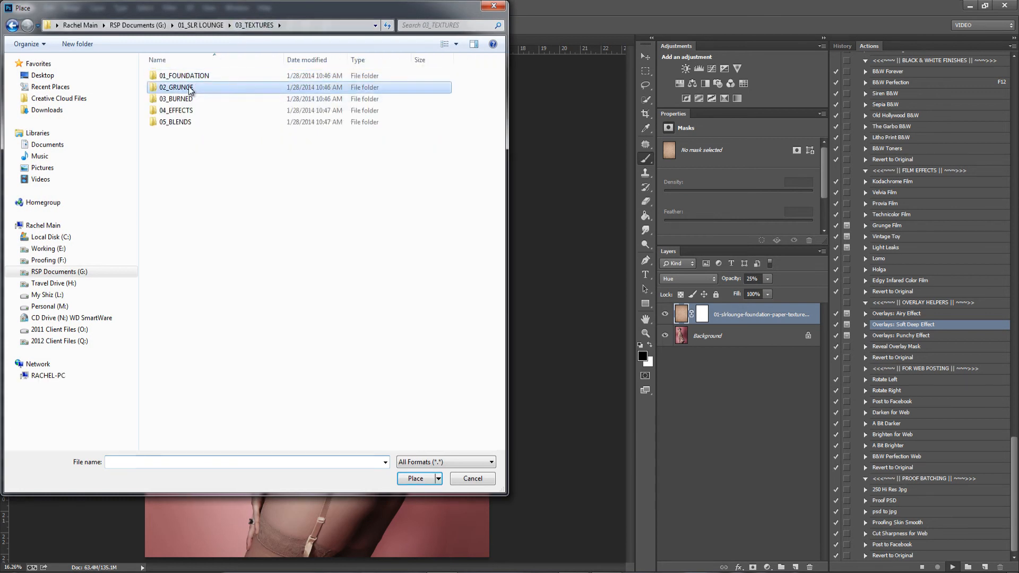
double_click(210, 88)
scroll(428, 264, down, 6)
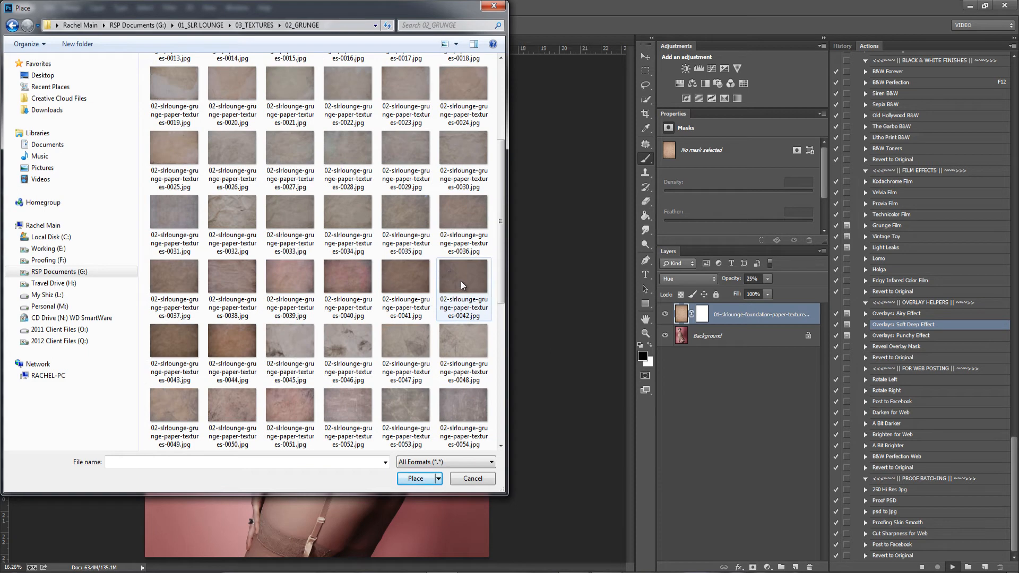
scroll(447, 304, up, 6)
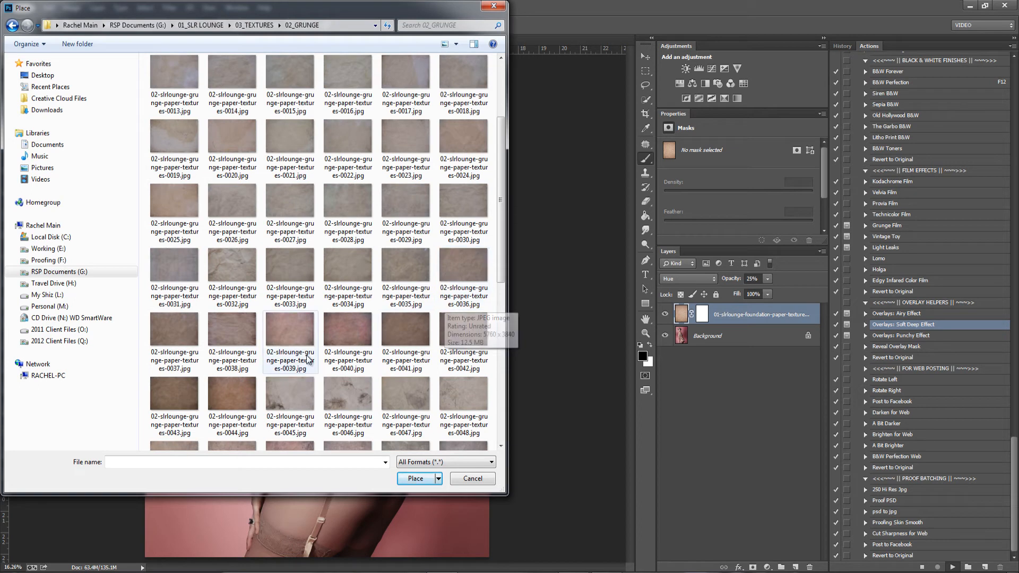
click(249, 25)
click(189, 101)
double_click(189, 101)
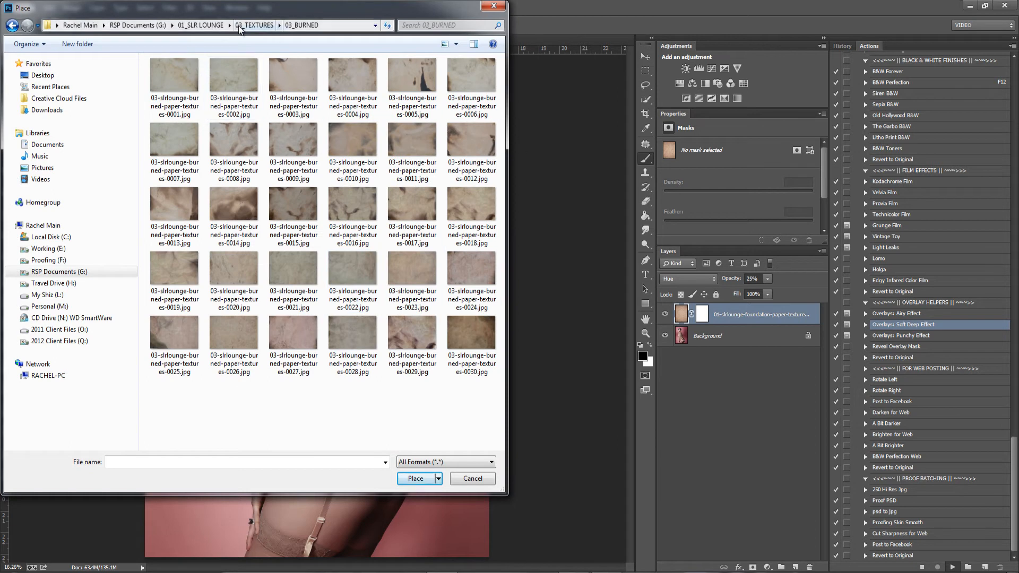
click(259, 28)
double_click(183, 111)
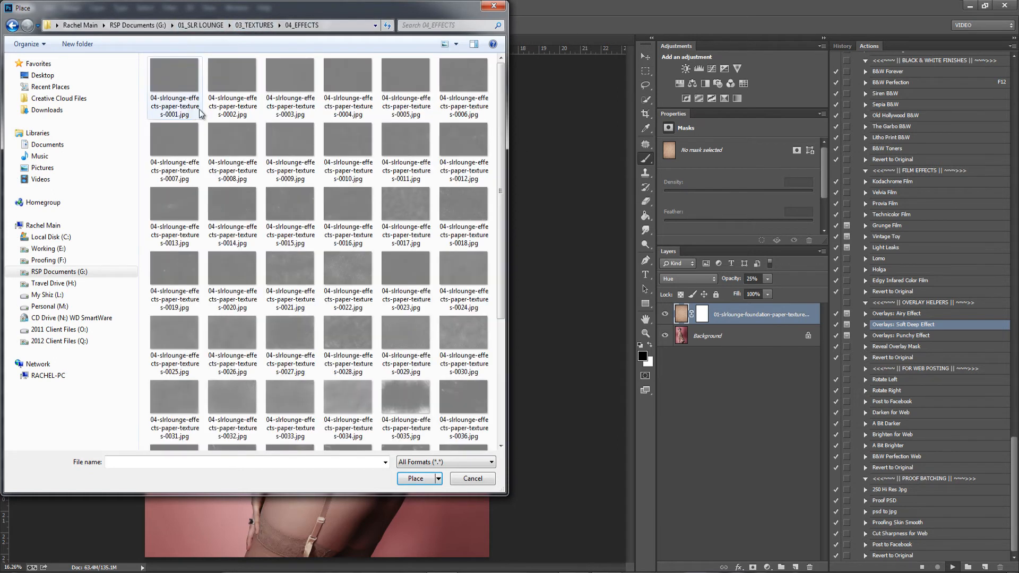
click(262, 30)
Place 05-slrlounge-blends-paper-textures-0019.jpg from the 05_BLENDS folder, accepting it in Camera Raw without adjustments
double_click(183, 122)
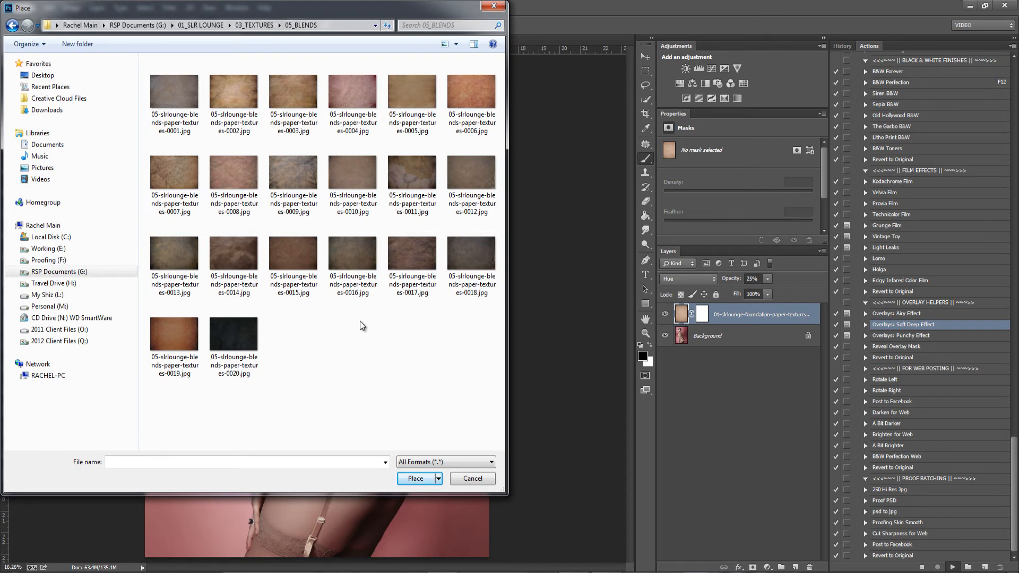
double_click(181, 333)
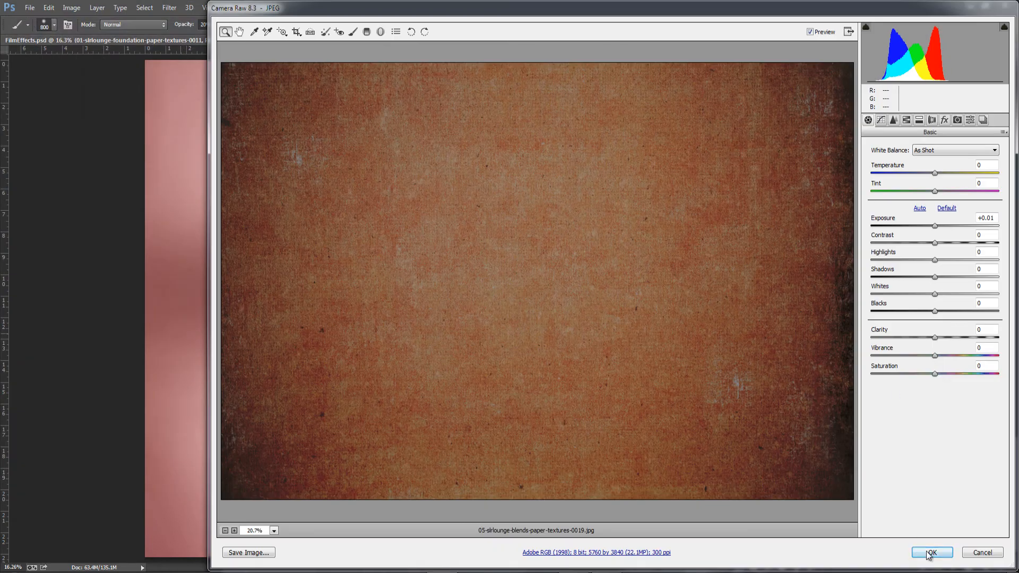
click(930, 550)
Rotate the placed texture 90°, resize it to cover the whole photo, commit it, and run the Reveal Overlay Mask action
drag(539, 257, 366, 432)
drag(292, 198, 222, 123)
drag(366, 411, 493, 561)
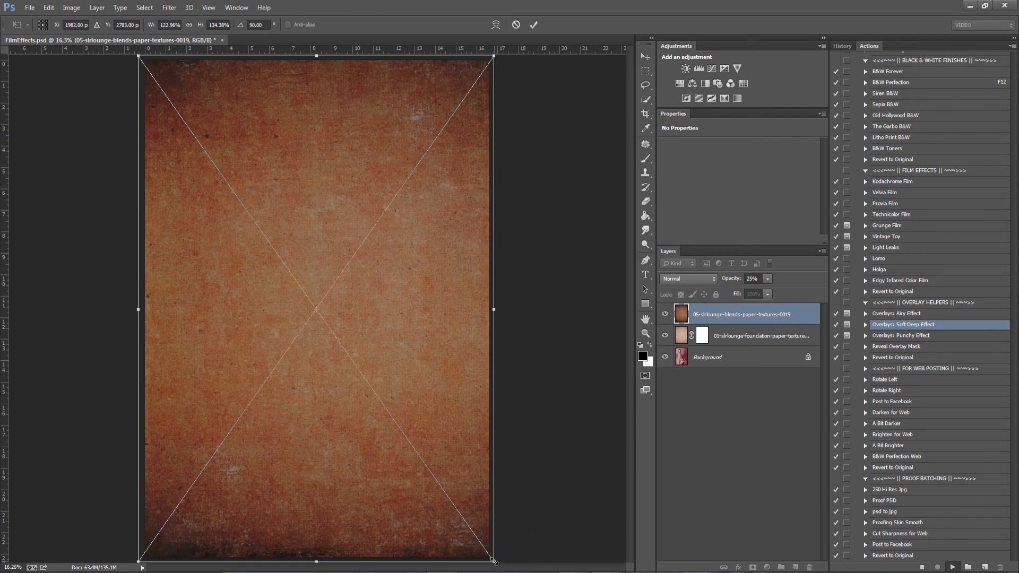
key(Return)
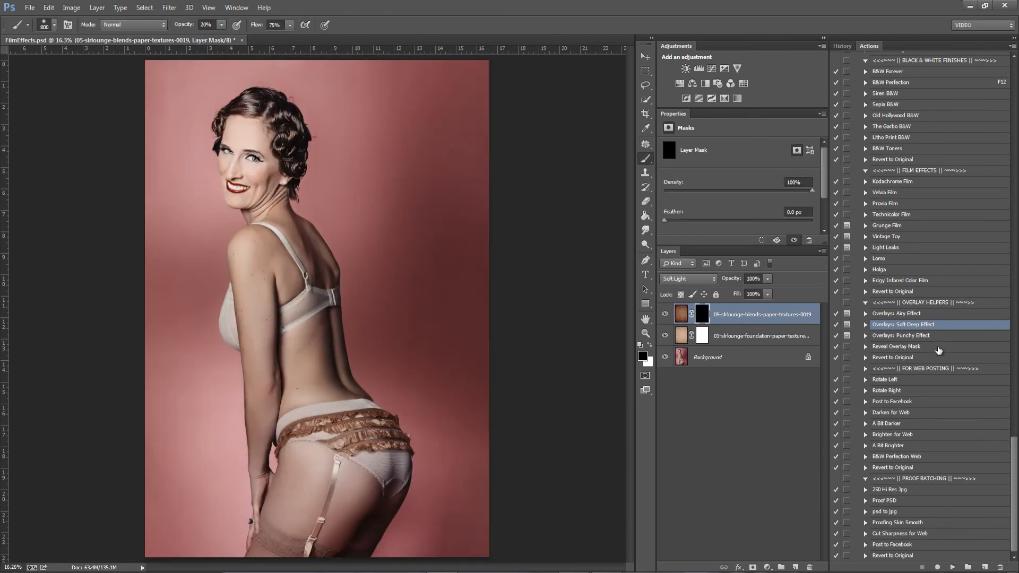
click(896, 346)
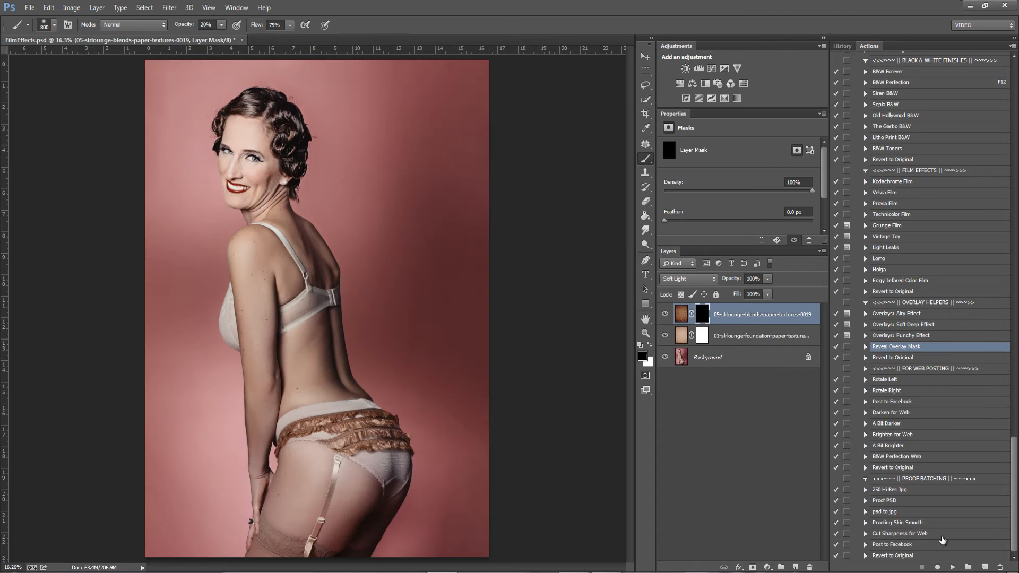
click(952, 566)
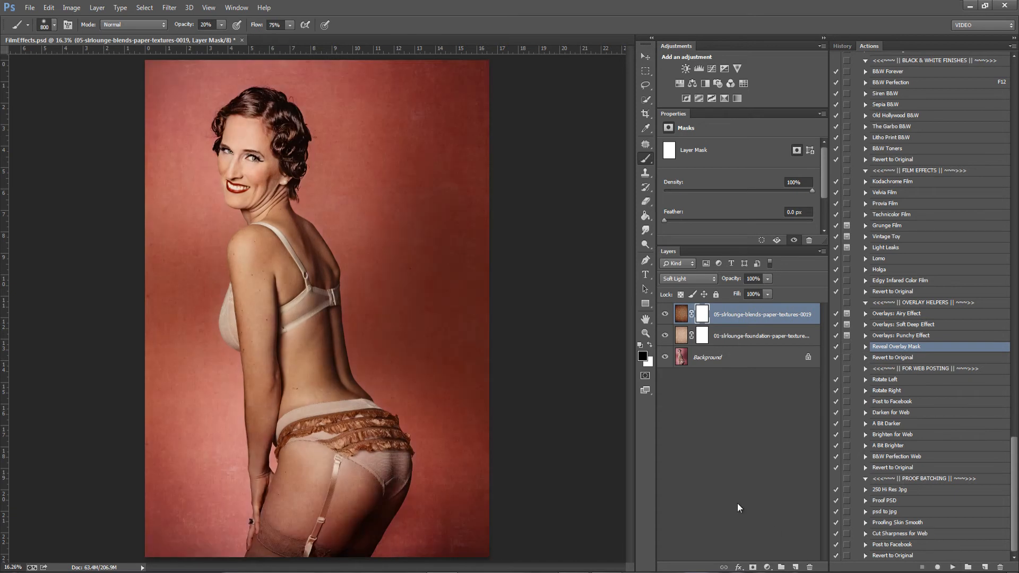
Try the blend modes from Darken through Color Burn, Screen, Soft Light, Vivid Light and Subtract to Color on the new texture layer
click(702, 280)
click(676, 319)
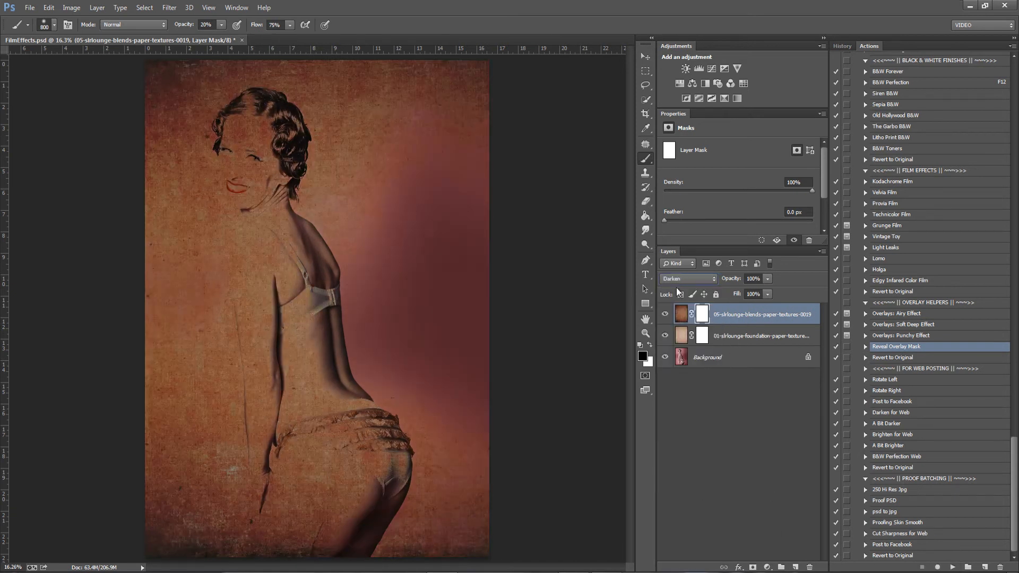
key(Down)
key(Down)
key(Down)
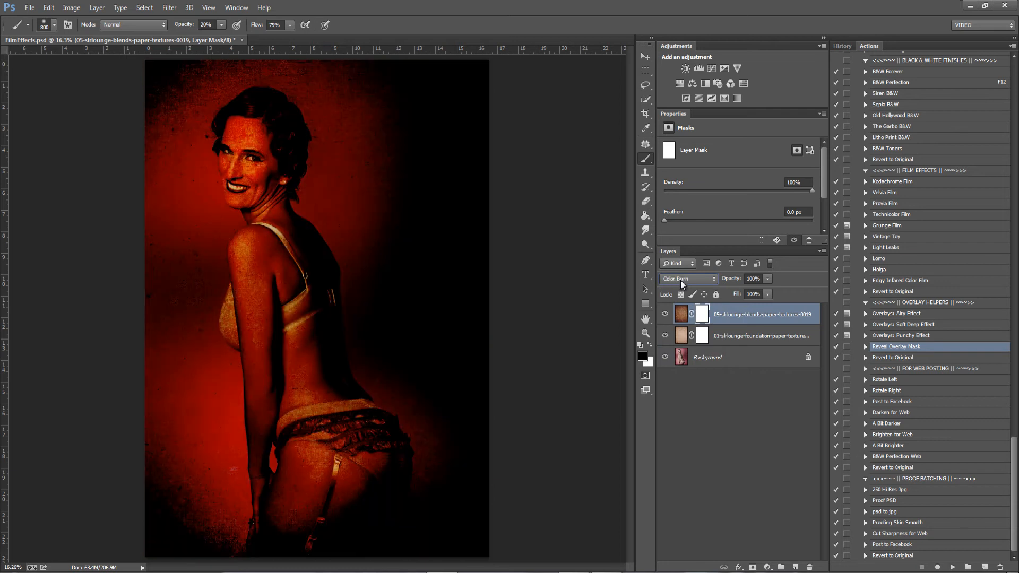
key(Down)
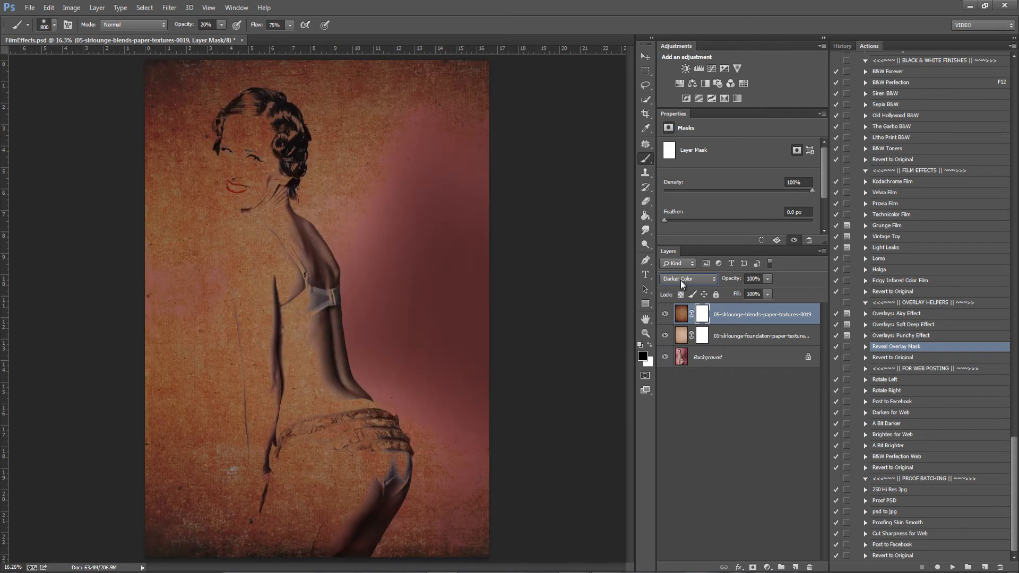
key(Down)
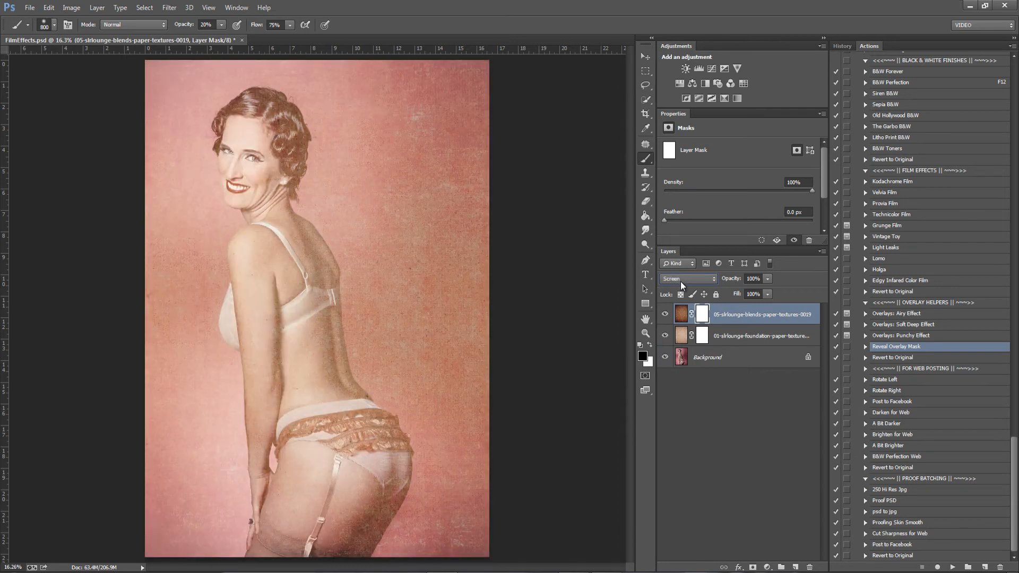
key(Down)
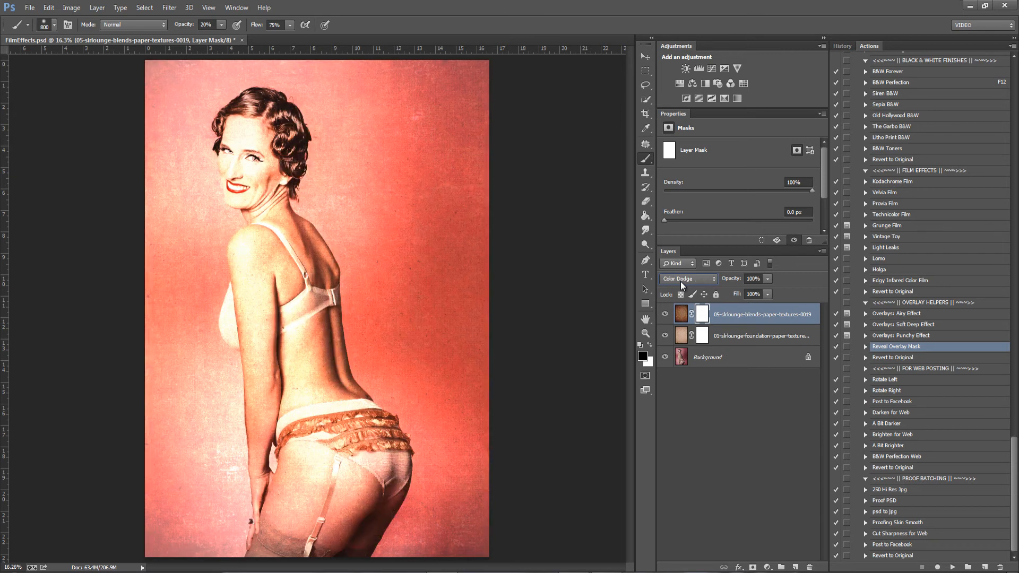
key(Down)
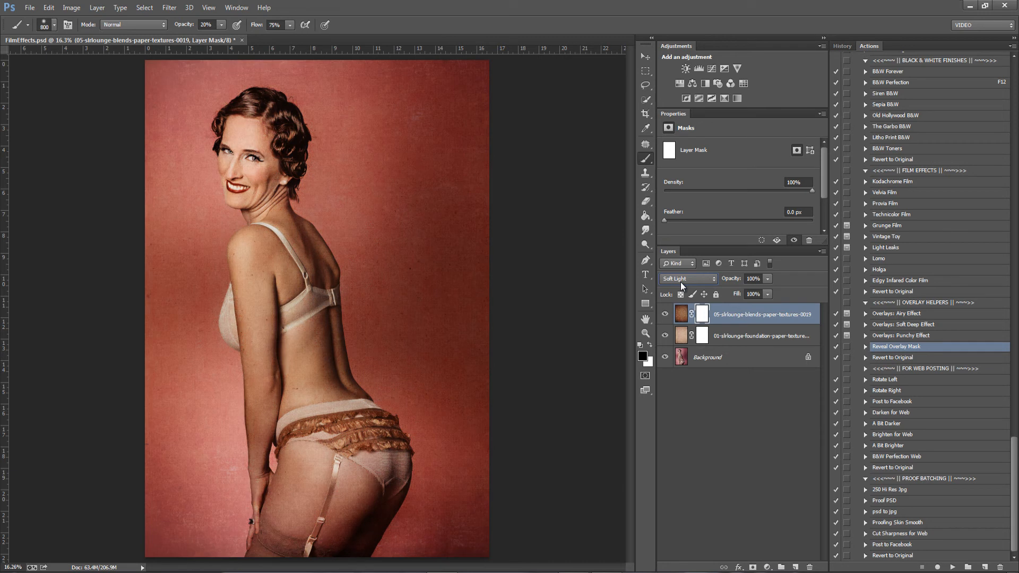
key(Down)
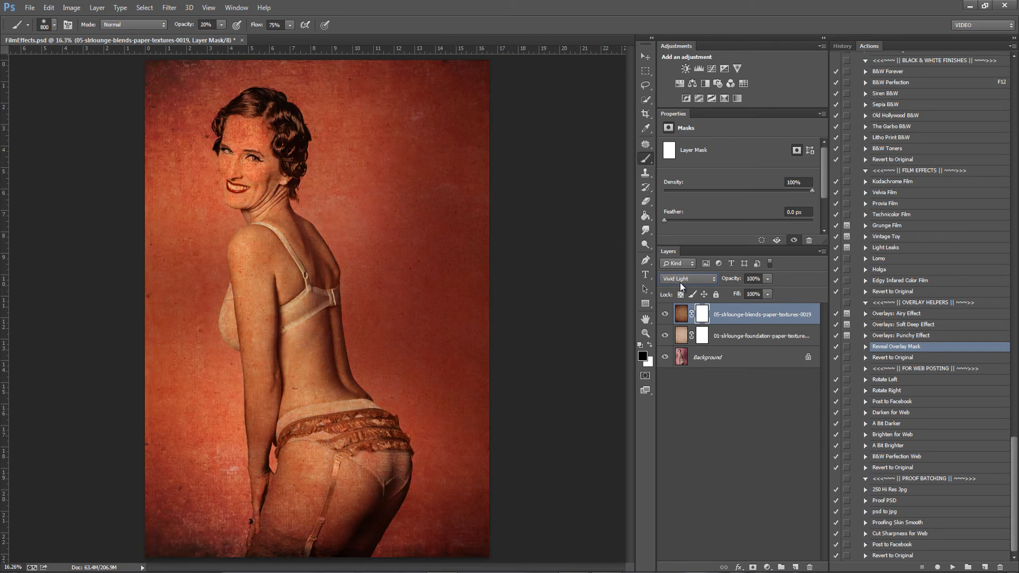
key(Down)
key(Down)
key(Down)
key(Down)
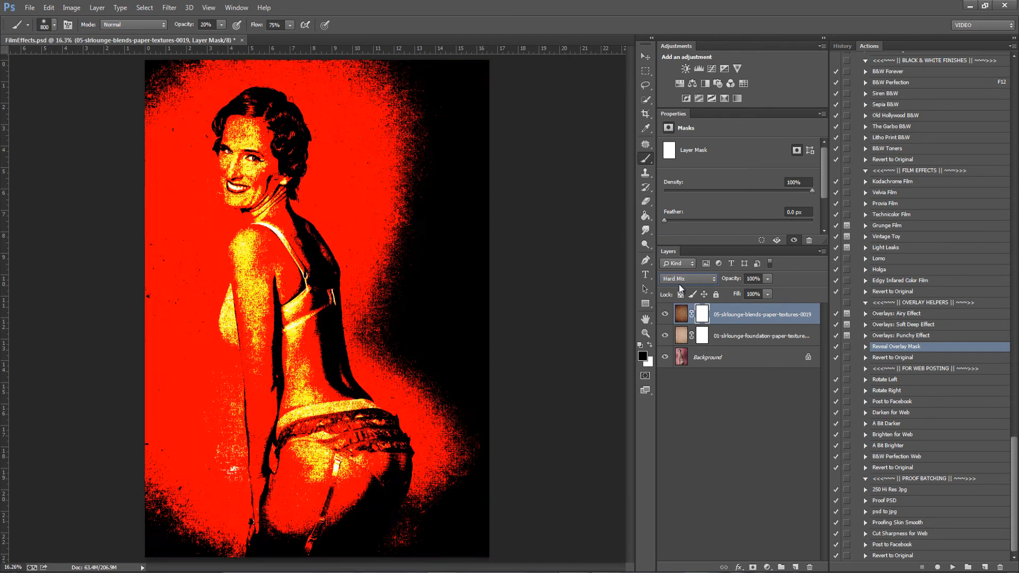
key(Down)
key(Down)
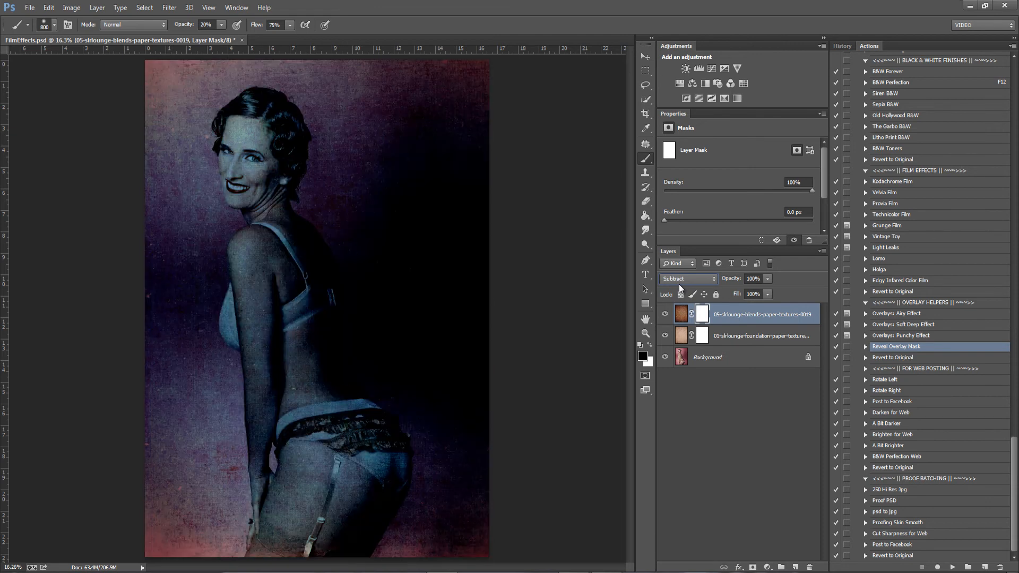
key(Down)
key(Down)
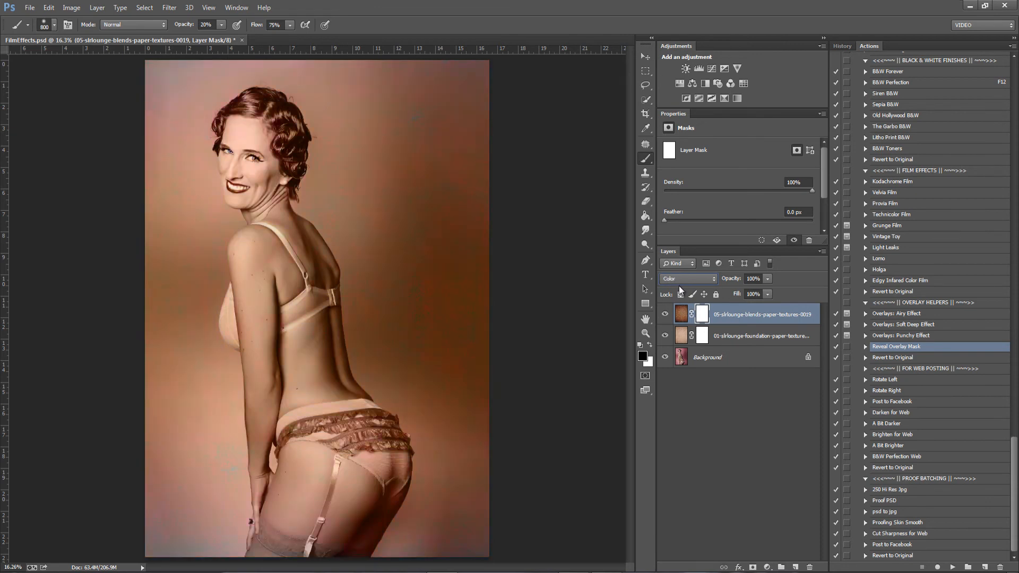
Try Luminosity and Soft Light on the 05-slrlounge-blends texture layer, and compare the photo with the layer hidden and shown
key(Down)
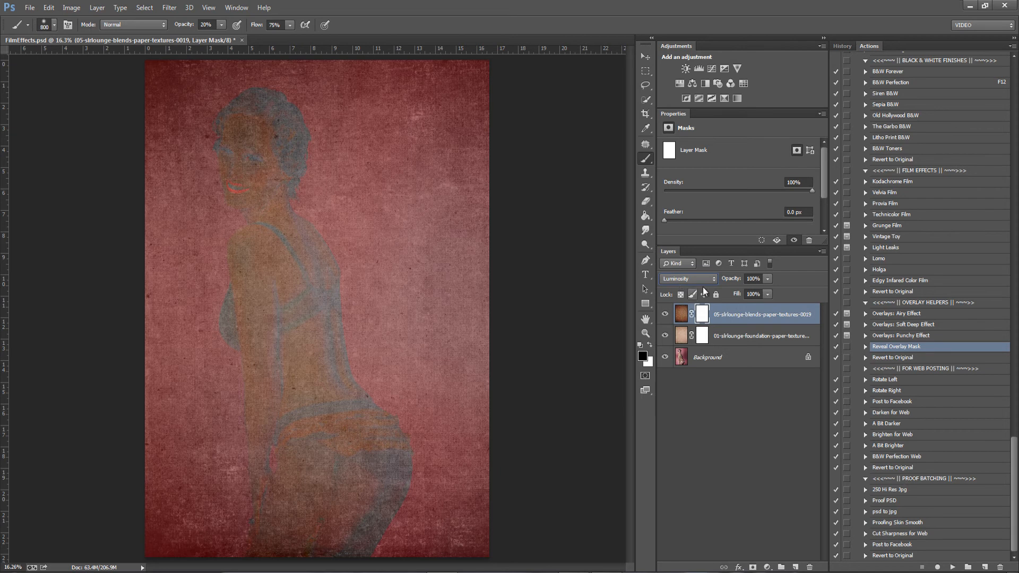
click(698, 278)
click(683, 430)
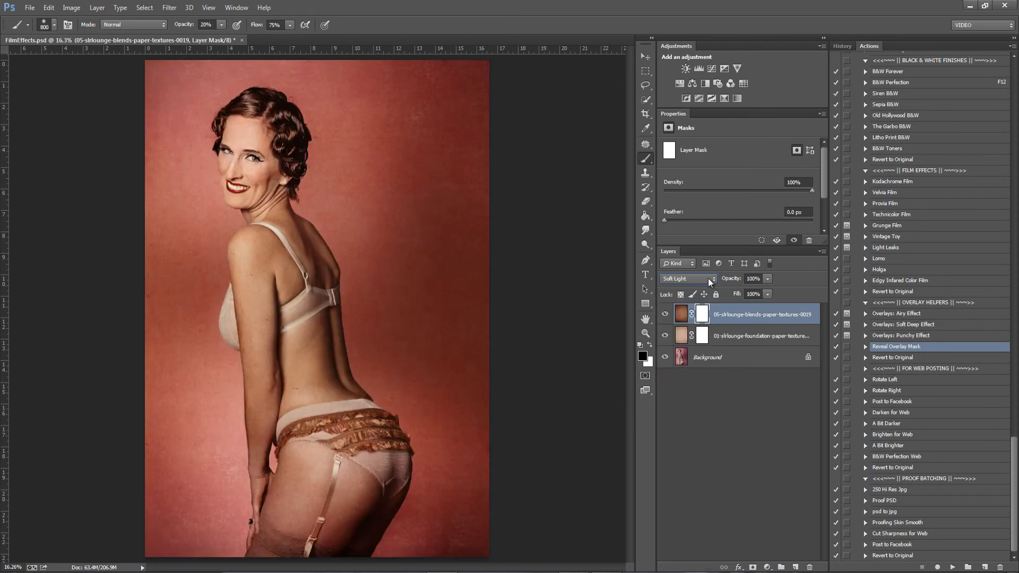
click(666, 315)
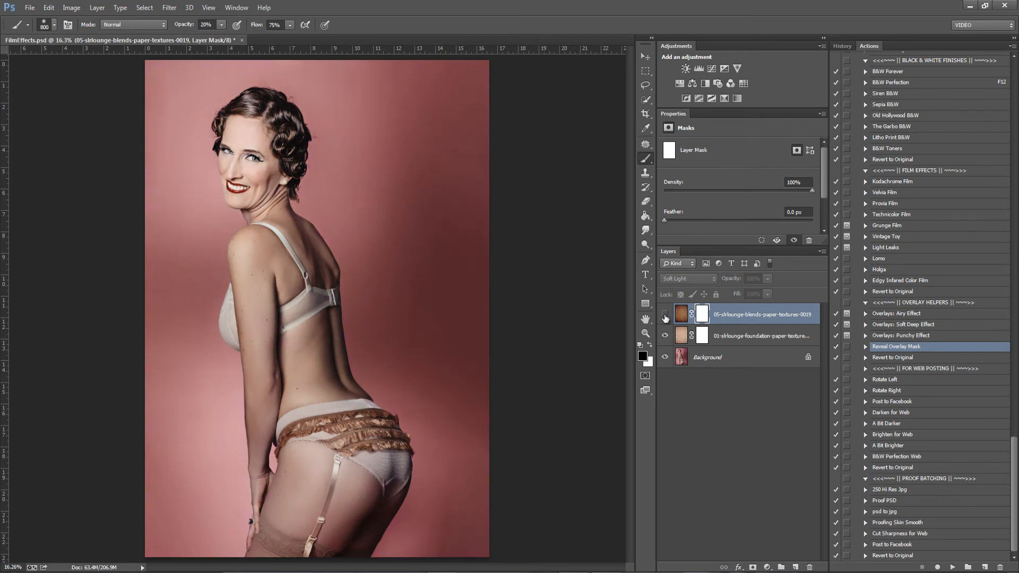
click(666, 315)
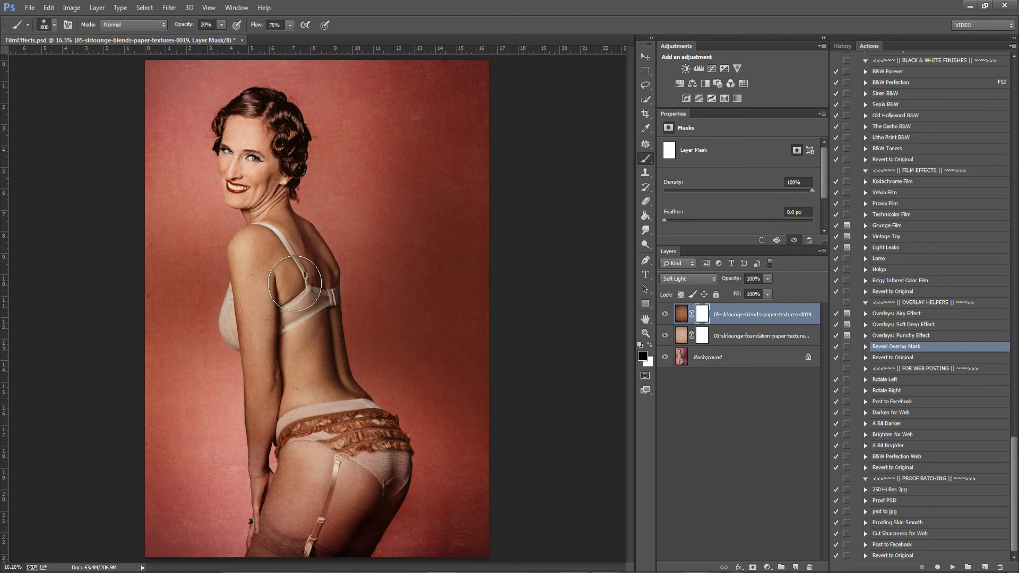
key(bracketright)
key(z)
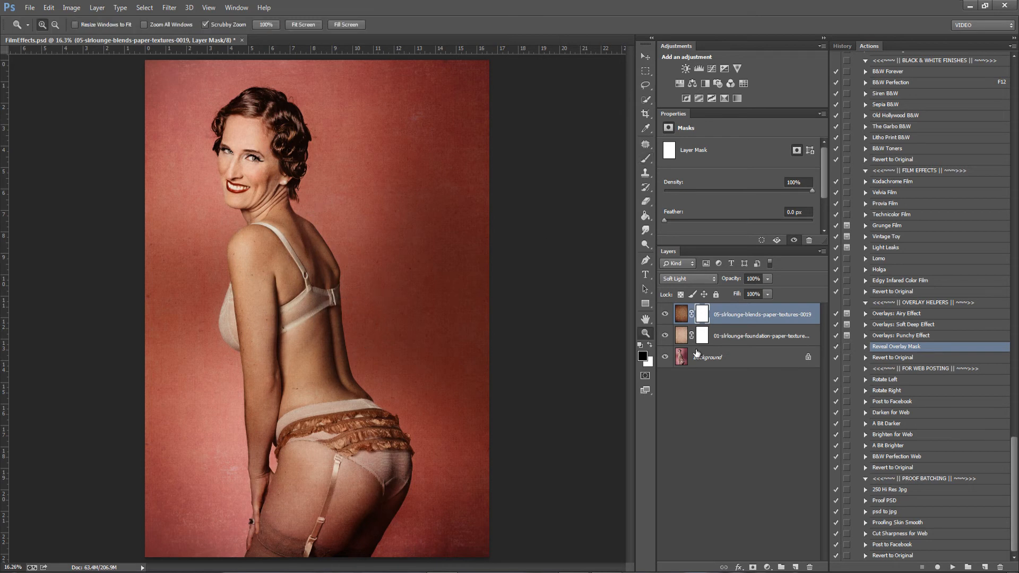
Try the blend modes from Multiply through Lighten on the top texture layer, and preview Darker Color at 35% opacity
click(699, 279)
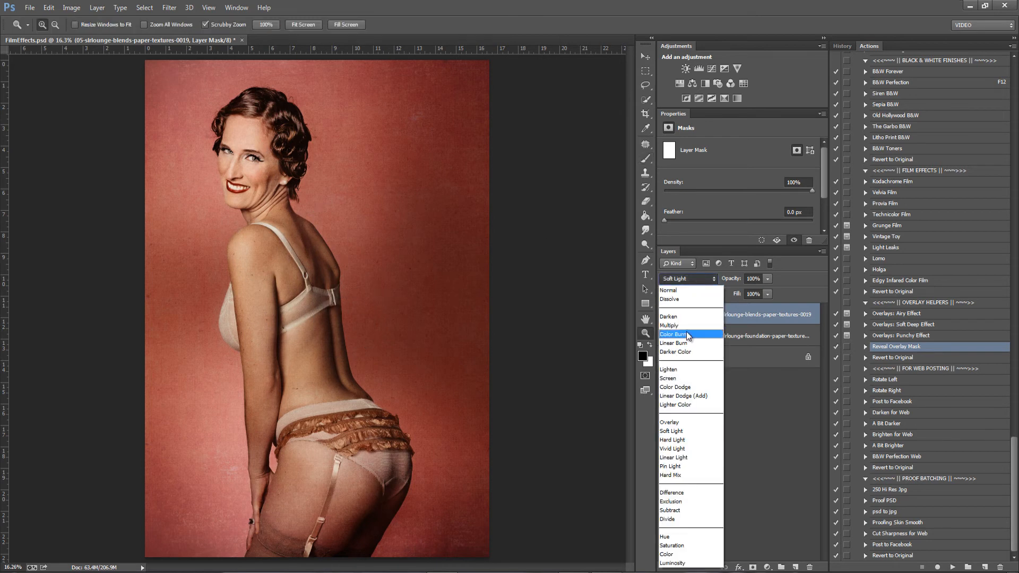
click(681, 326)
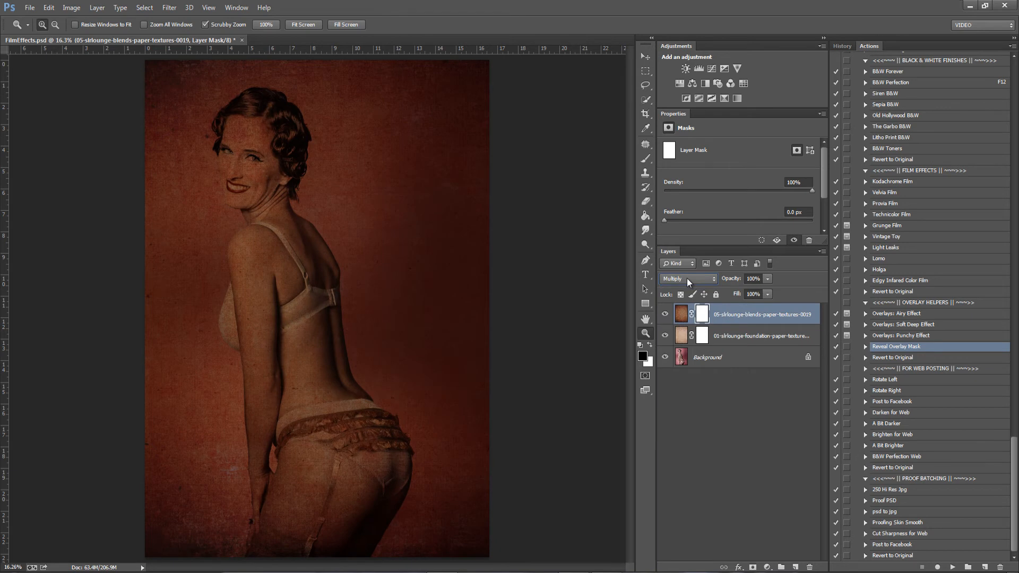
key(Down)
key(Down)
key(Down)
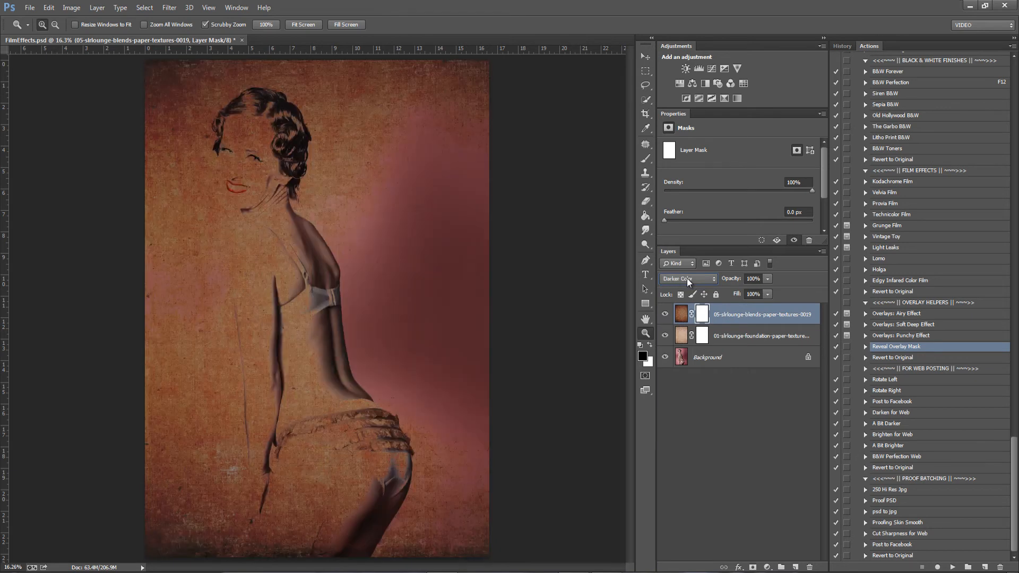
key(Down)
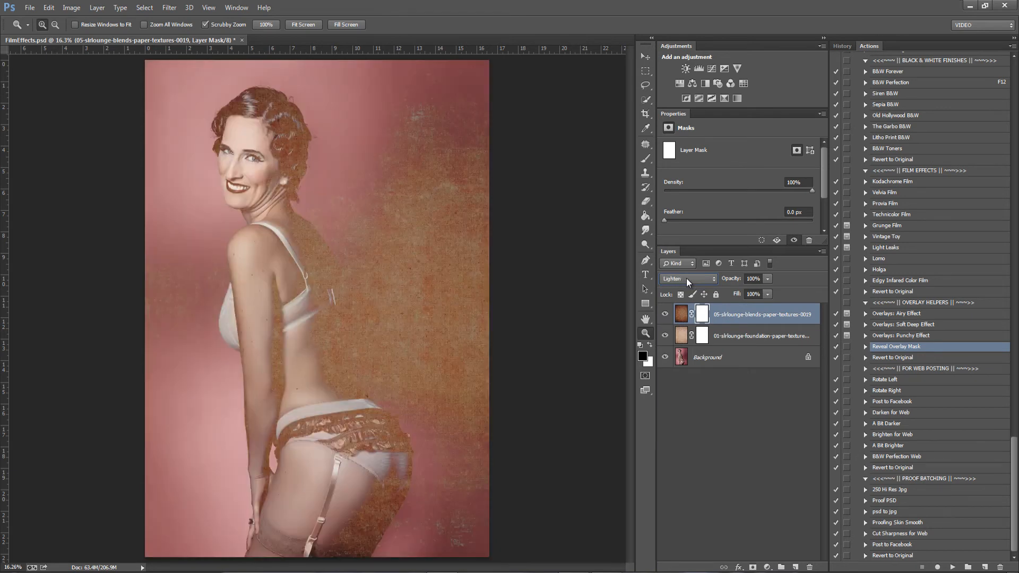
click(767, 278)
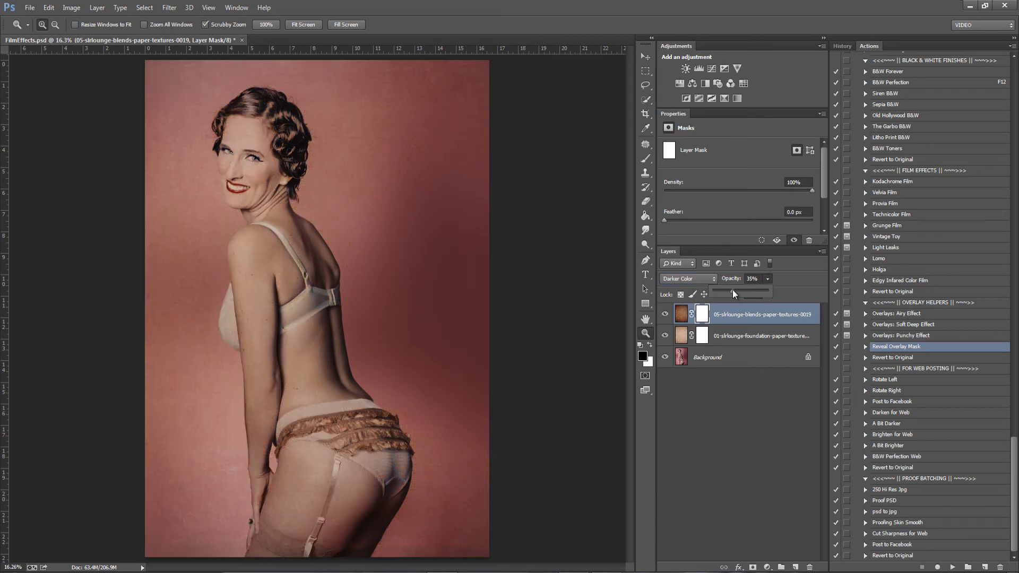
drag(732, 292, 795, 287)
Run through the blend modes from Linear Burn onward, settling the top texture layer on Soft Light at 47% opacity
click(703, 279)
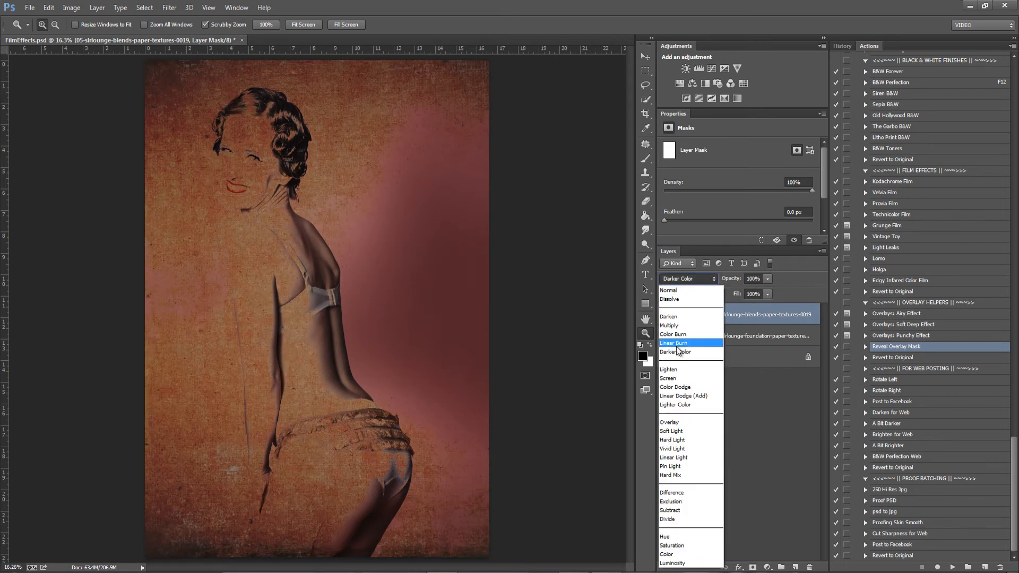
click(674, 342)
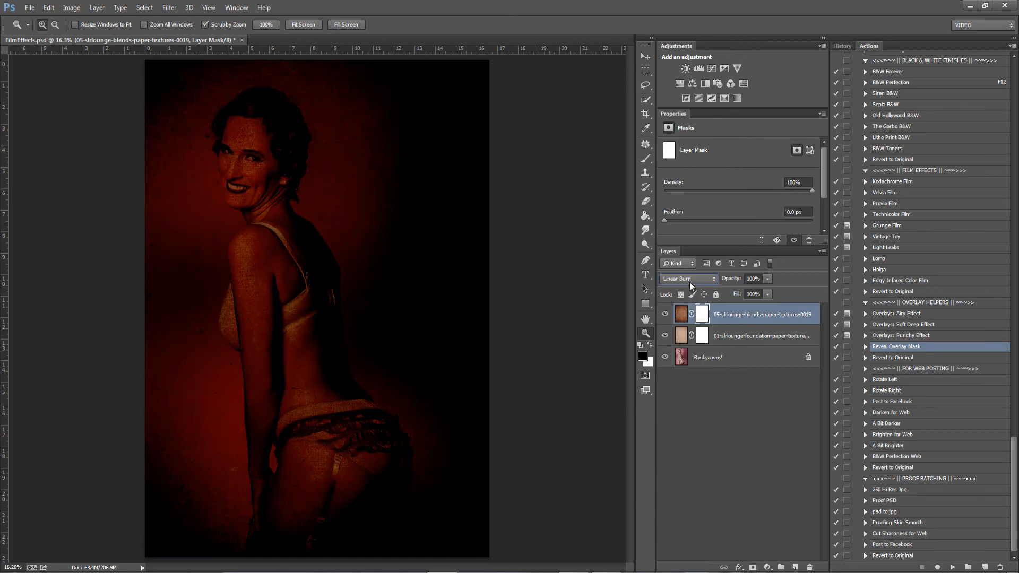
scroll(689, 282, down, 2)
scroll(689, 282, down, 1)
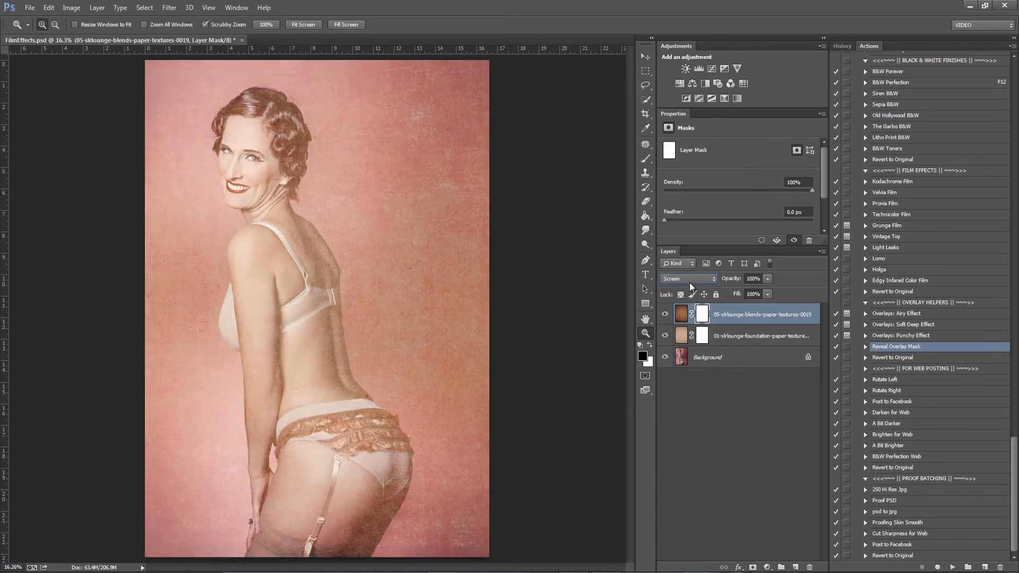
scroll(689, 282, down, 2)
scroll(690, 282, down, 2)
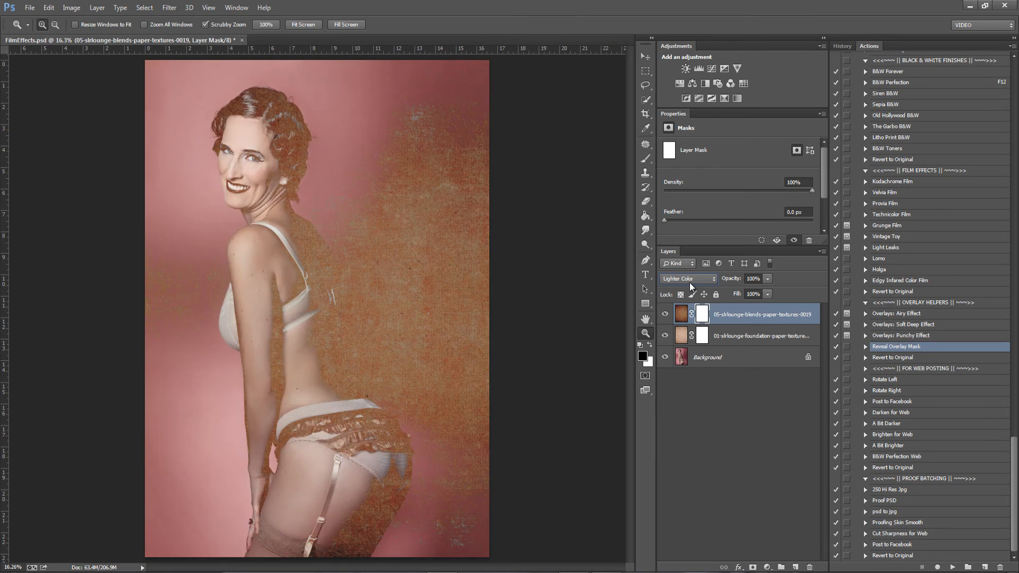
scroll(689, 283, down, 1)
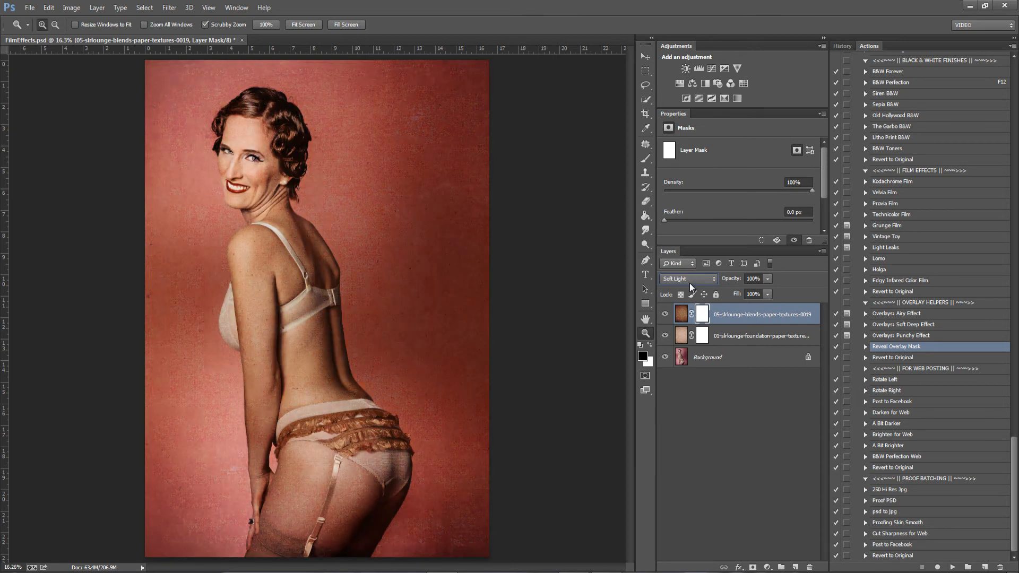
click(767, 279)
click(738, 289)
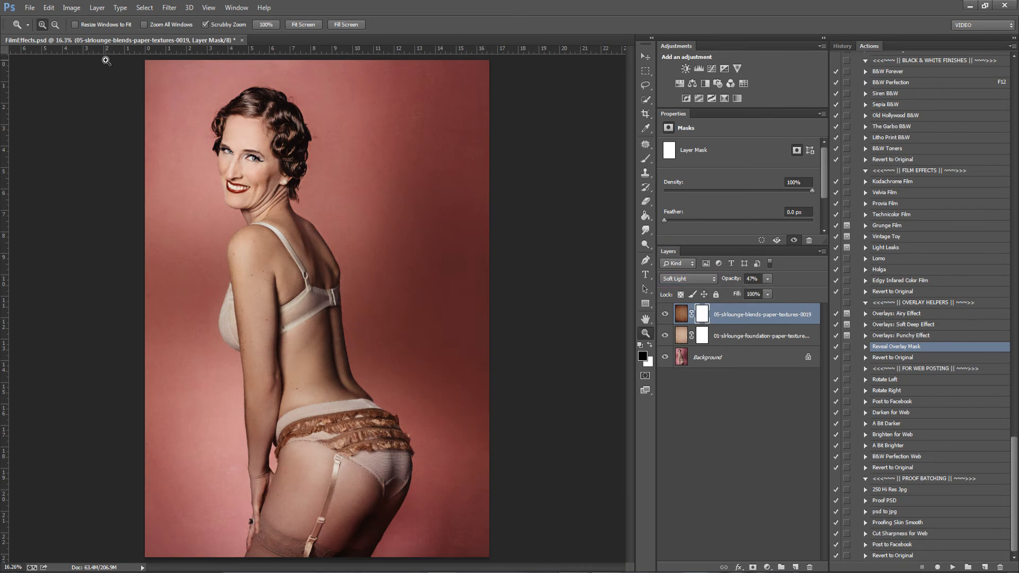
Choose the irregular 17 px textured tip for the Brush tool
key(b)
click(54, 25)
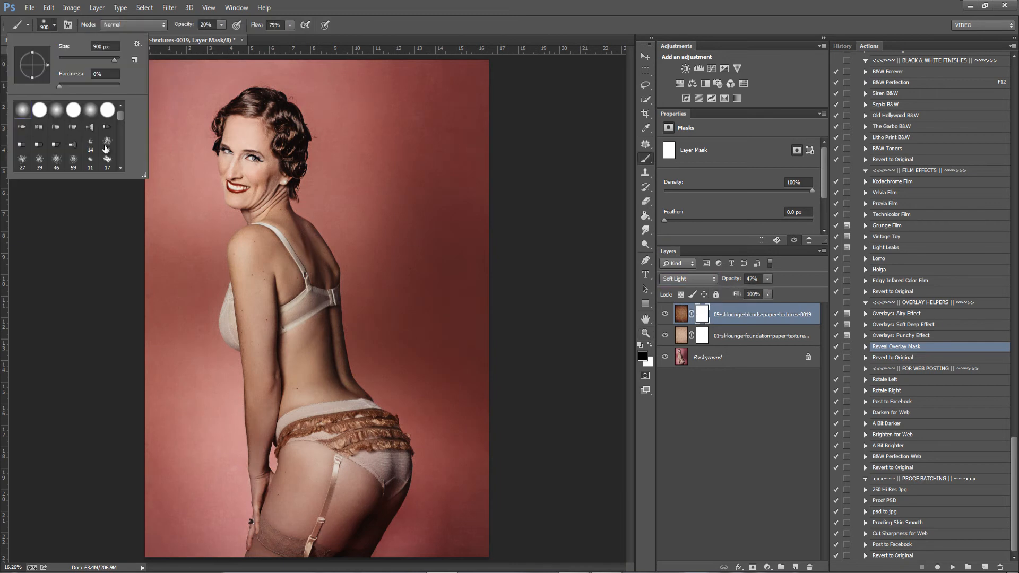
click(121, 167)
click(108, 152)
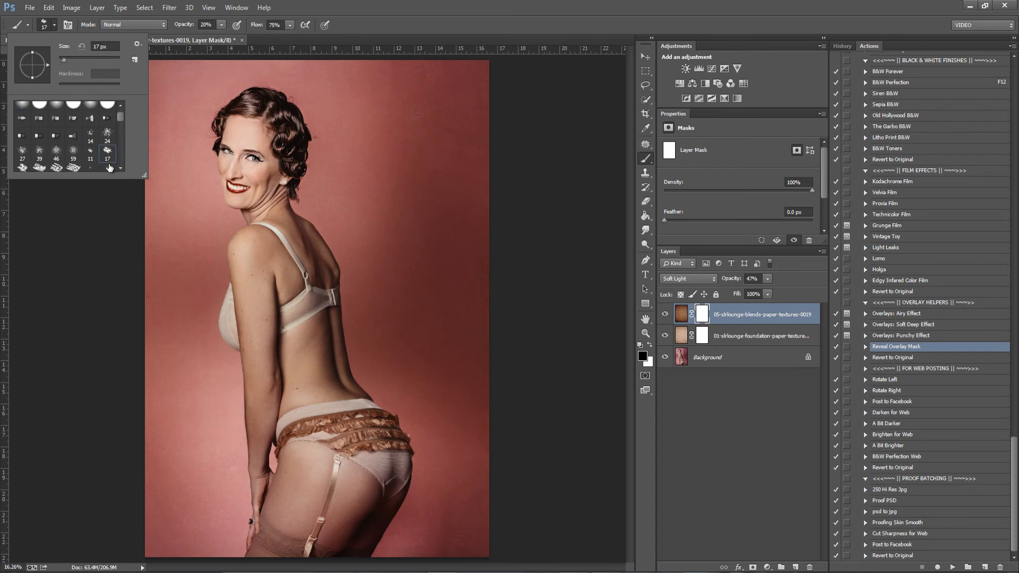
click(375, 34)
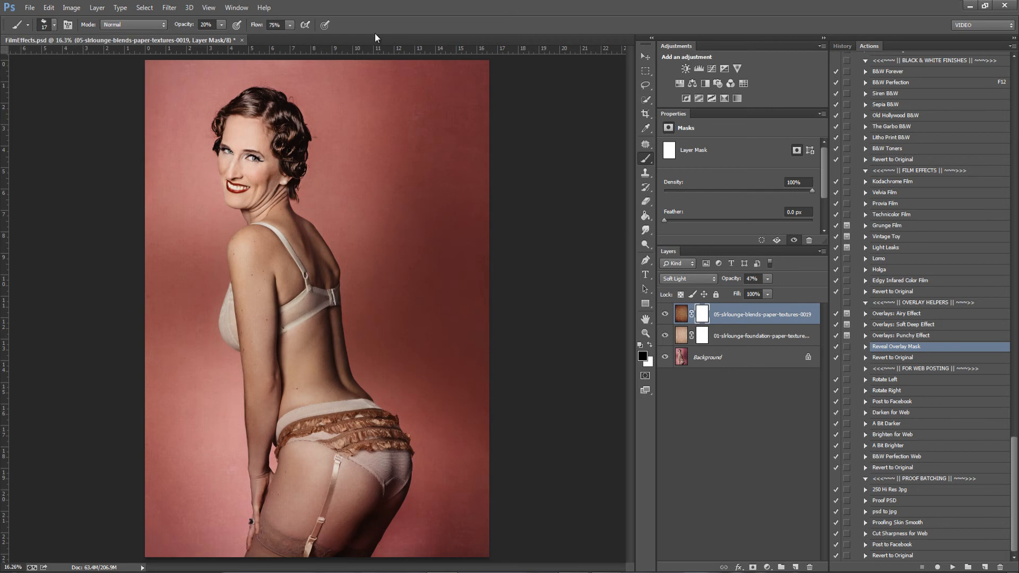
Enlarge the textured brush to 600 px and set its flow to 53%
key(bracketright)
key(bracketright)
key(bracketright)
key(bracketright)
key(bracketright)
key(bracketright)
key(bracketright)
key(bracketright)
key(bracketright)
key(bracketright)
key(bracketright)
key(bracketright)
key(bracketright)
key(bracketright)
key(bracketright)
click(290, 25)
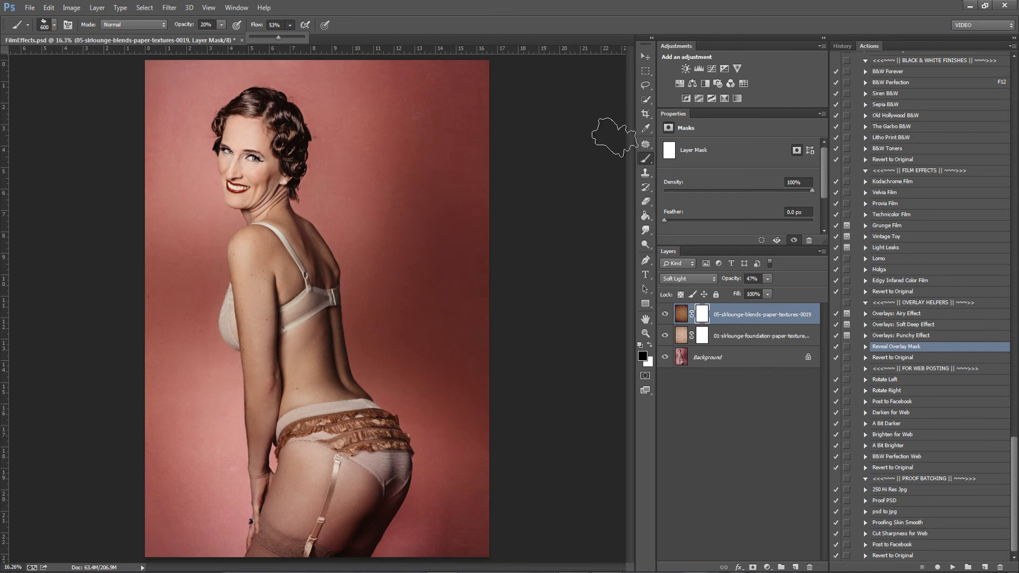
click(394, 22)
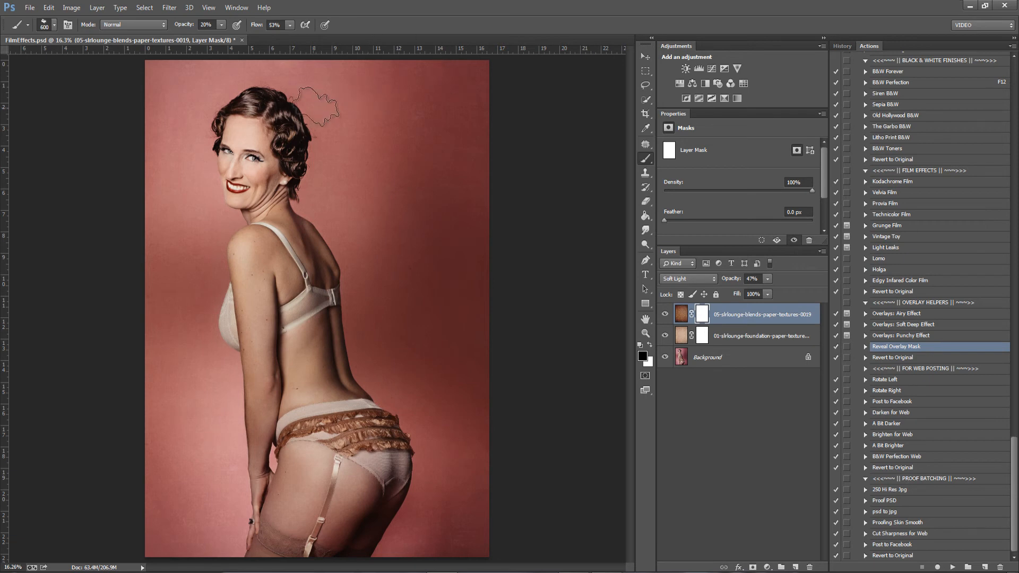
Paint black on the top texture layer's mask over the woman's face, and over her upper body with the brush reduced to 400 px
key(z)
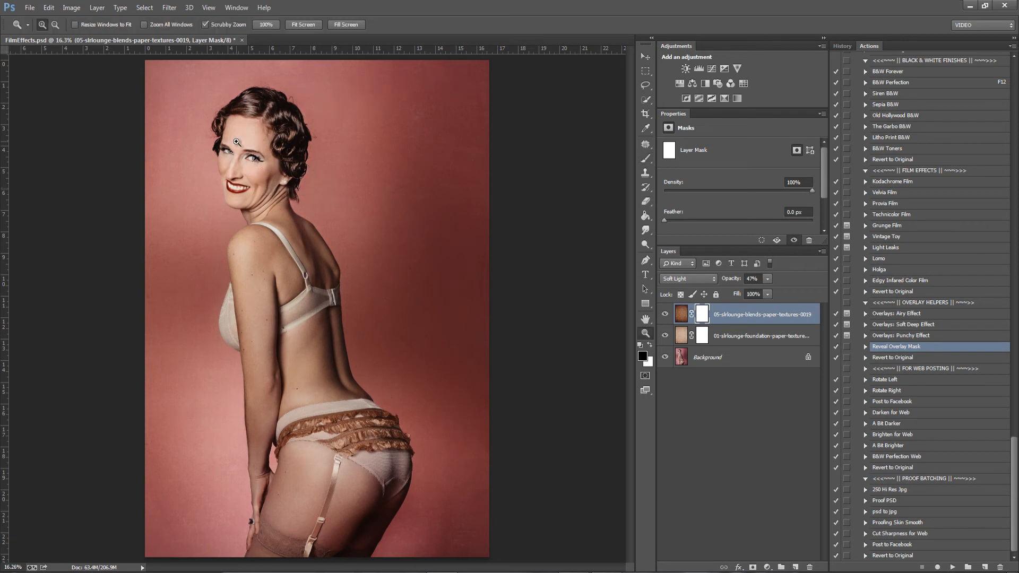
click(235, 198)
key(b)
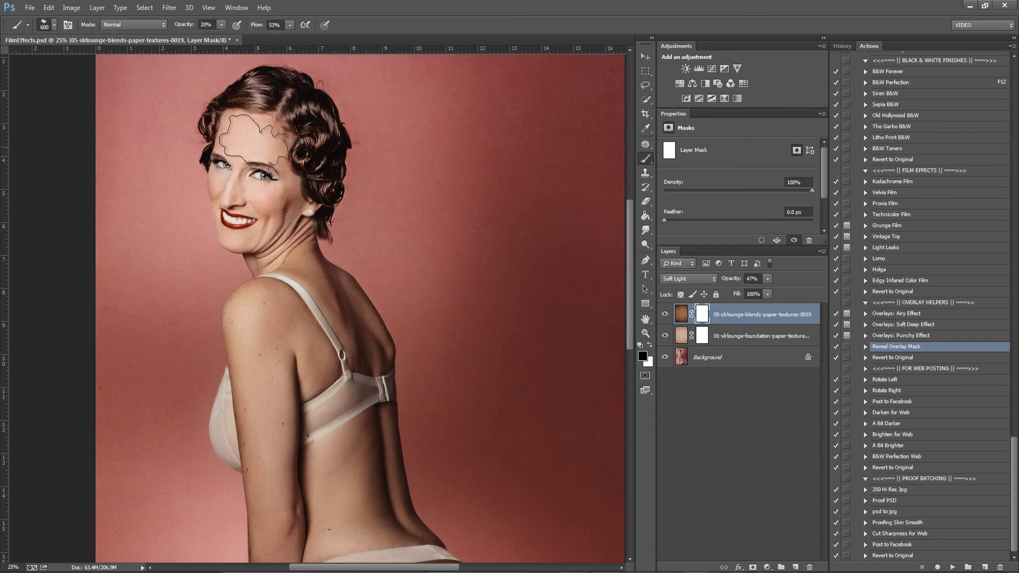
drag(272, 142, 256, 137)
mouse_move(248, 176)
mouse_down()
mouse_move(260, 258)
mouse_move(266, 139)
mouse_move(285, 195)
mouse_move(268, 103)
mouse_move(249, 178)
mouse_move(276, 212)
mouse_up()
key(bracketleft)
key(bracketleft)
mouse_move(368, 354)
mouse_down()
mouse_move(363, 346)
mouse_move(341, 362)
mouse_move(299, 319)
mouse_up()
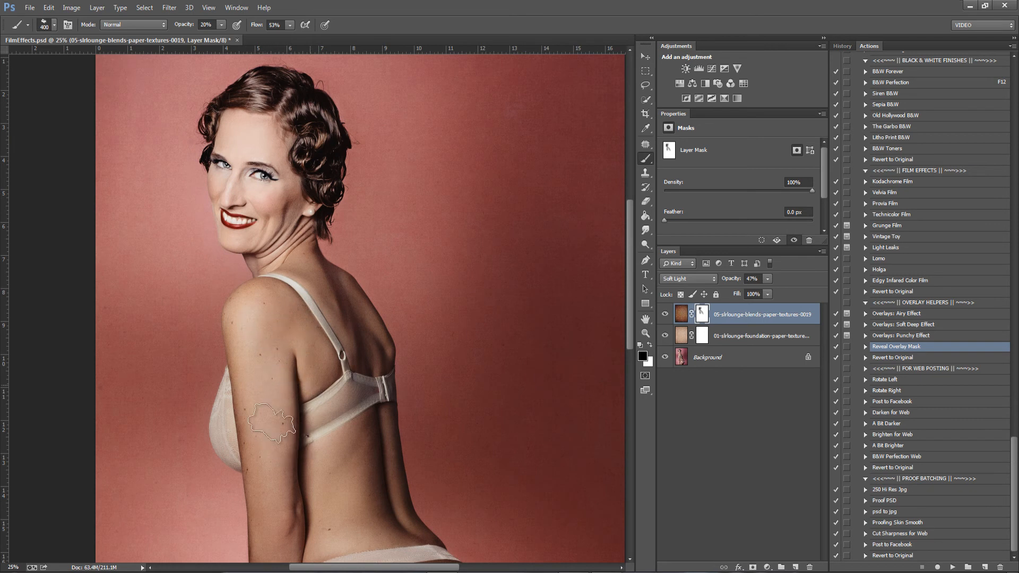
Enlarge the brush to 900 px and continue masking the texture off the woman's lower back, arm and legs
scroll(319, 409, down, 3)
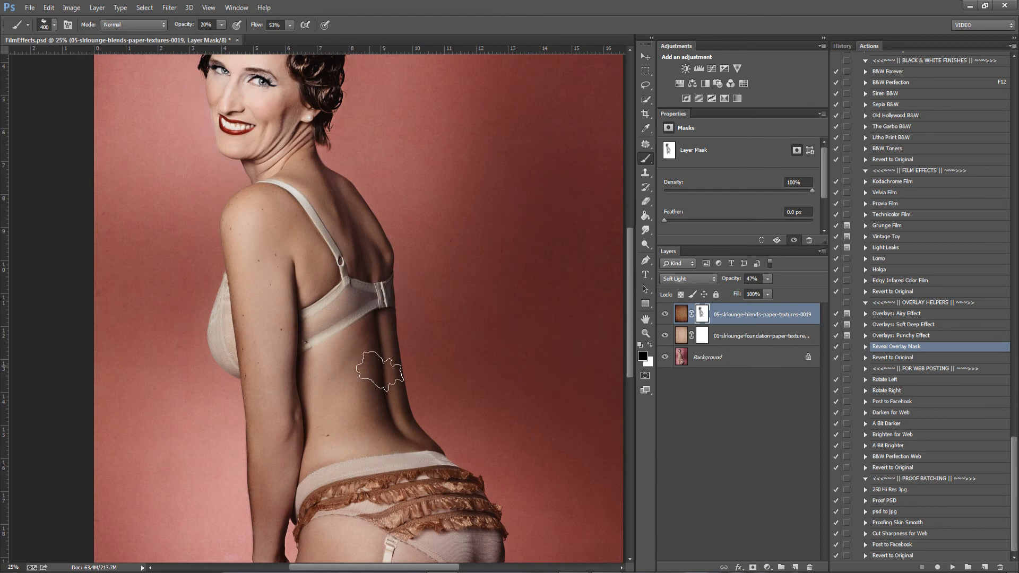
scroll(371, 393, down, 3)
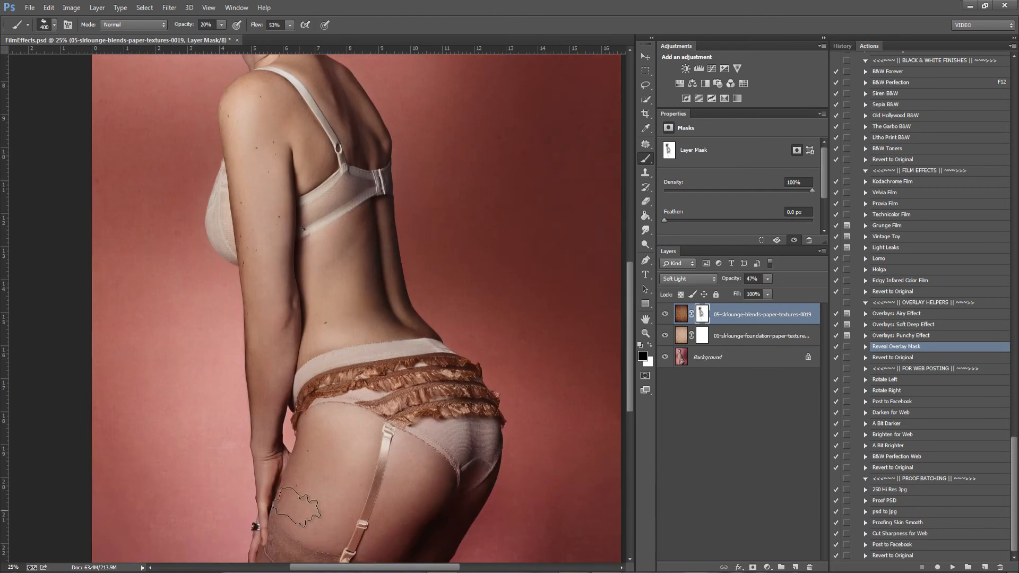
key(bracketright)
key(bracketright)
key(bracketright)
key(bracketright)
key(bracketright)
drag(311, 287, 342, 473)
drag(290, 390, 301, 328)
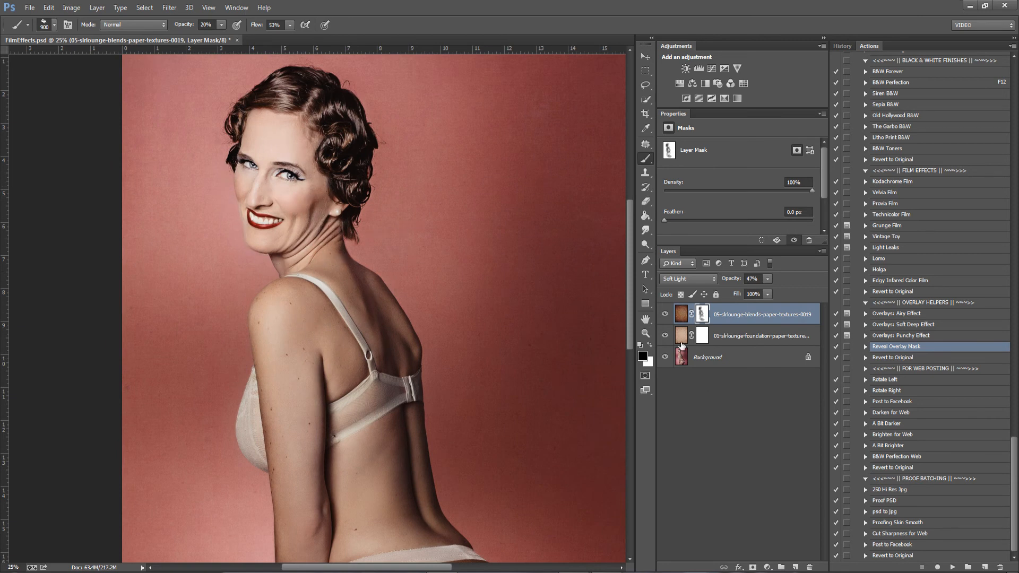
Compare the portrait with the masked texture layer hidden and shown, and examine the figure from head to legs
click(664, 315)
click(665, 315)
click(664, 315)
click(664, 315)
click(664, 316)
click(664, 315)
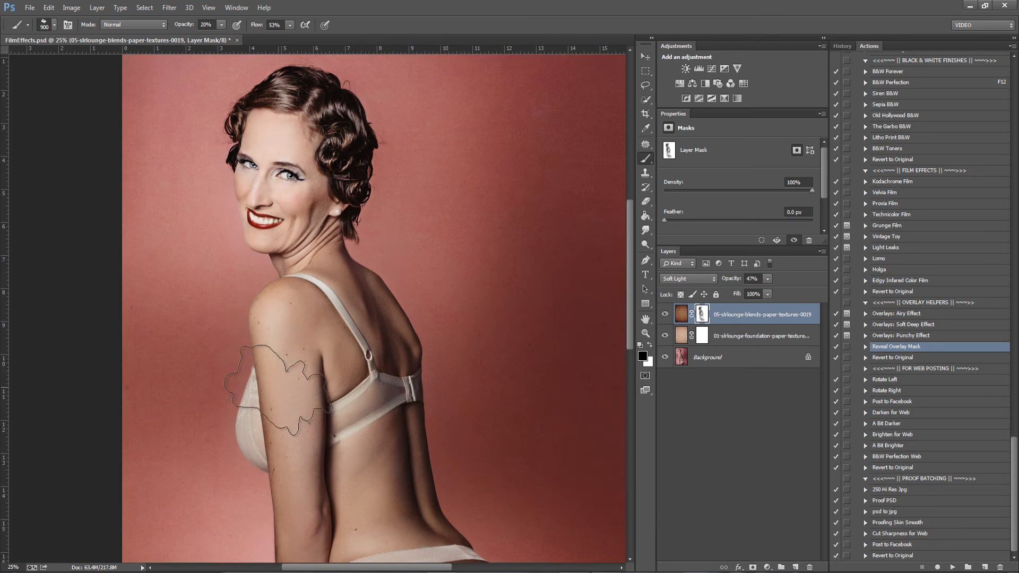
drag(315, 462, 300, 341)
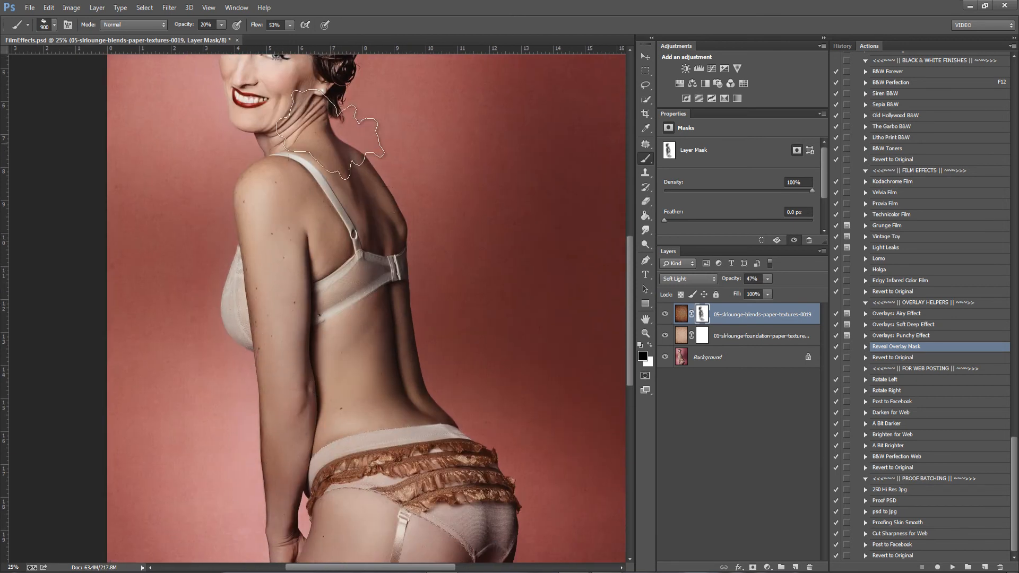
scroll(350, 459, down, 5)
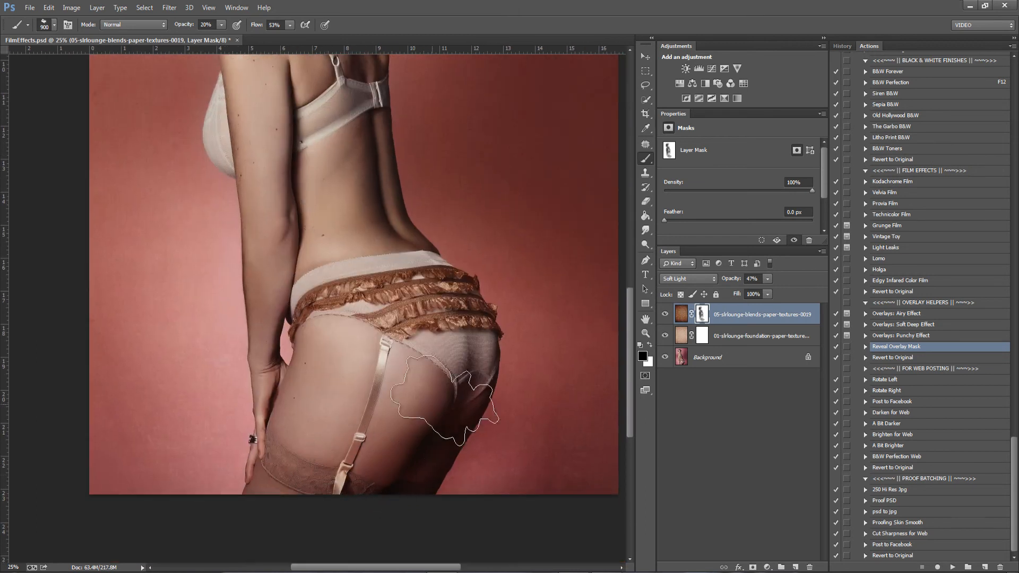
drag(372, 238, 469, 538)
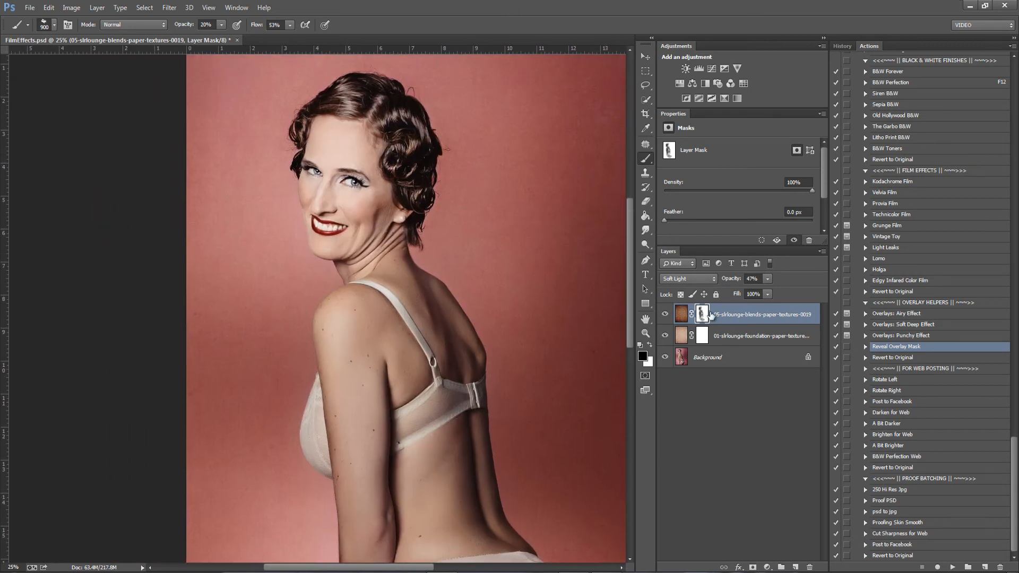
click(665, 315)
click(665, 315)
Run the Overlays: Punchy Effect action and browse to the 04_EFFECTS folder inside 03_TEXTURES for a texture to place
click(922, 337)
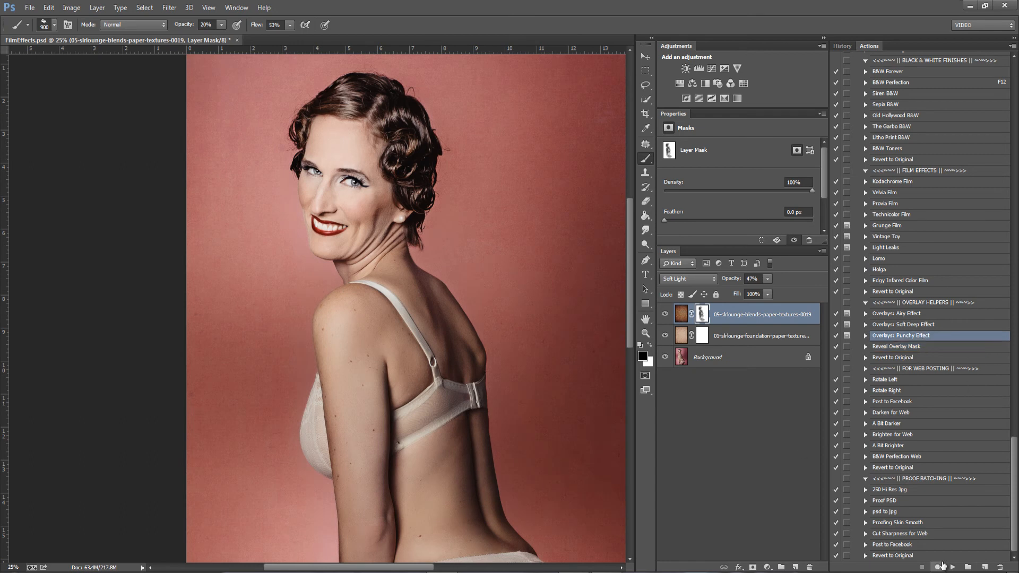
click(952, 567)
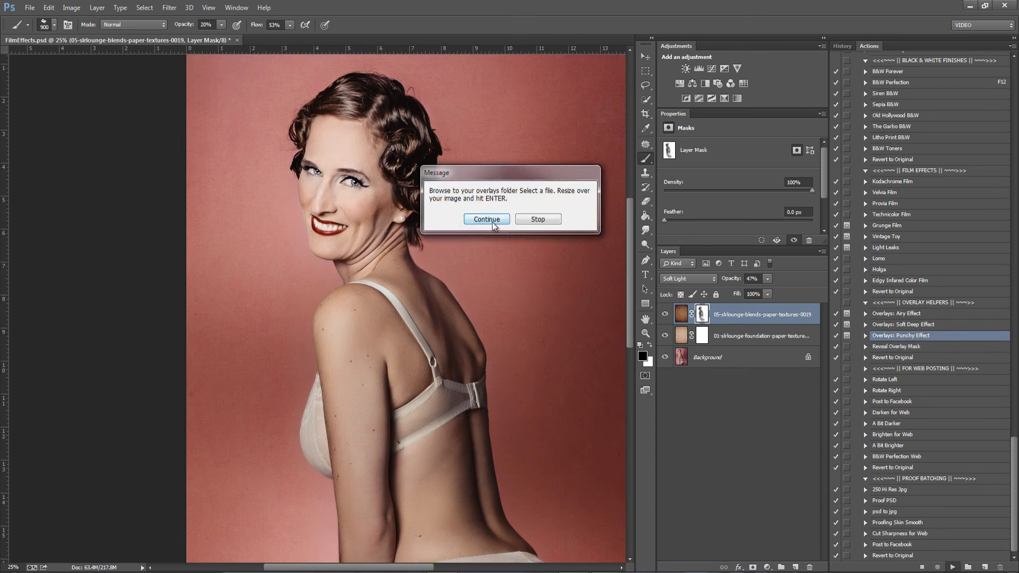
click(493, 223)
click(250, 27)
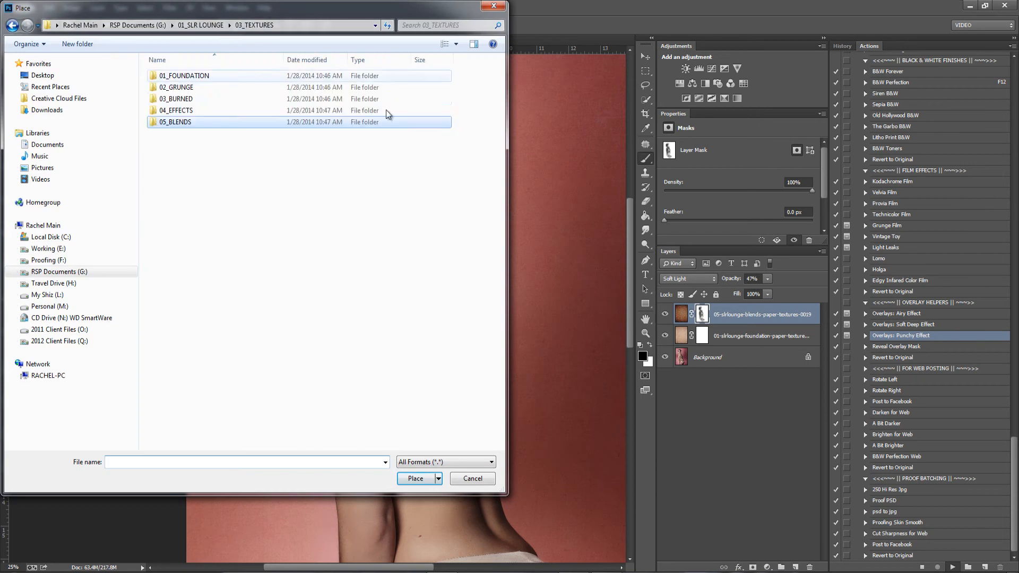
double_click(181, 112)
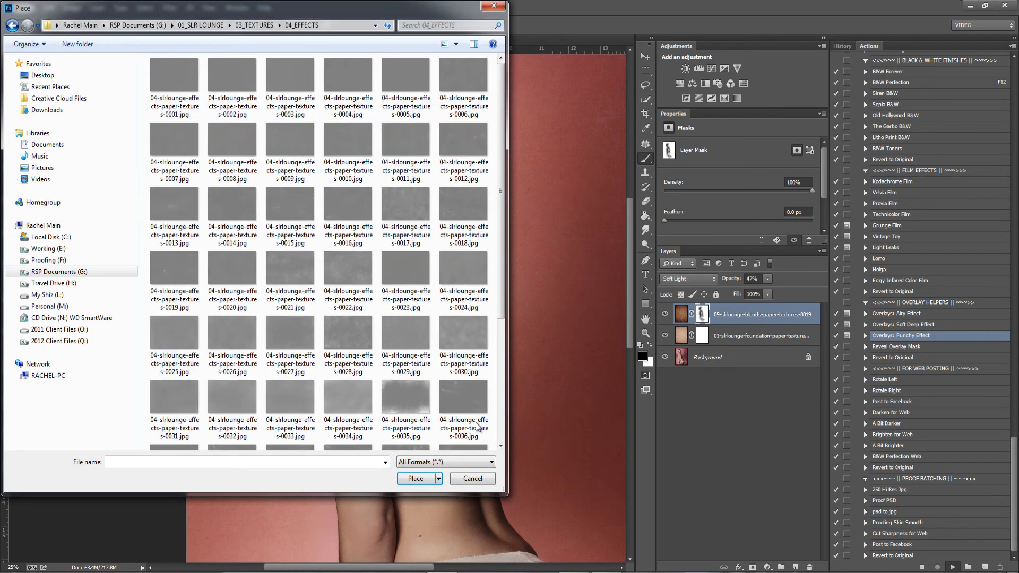
Preview effects texture 0035 and another texture from the 04_EFFECTS folder in Camera Raw, placing neither
scroll(412, 392, down, 3)
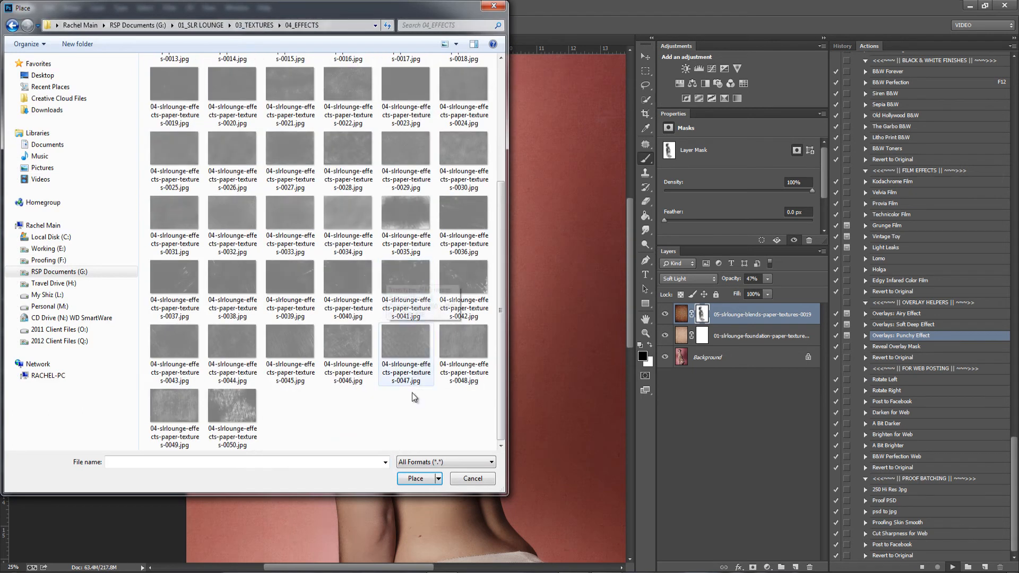
double_click(415, 209)
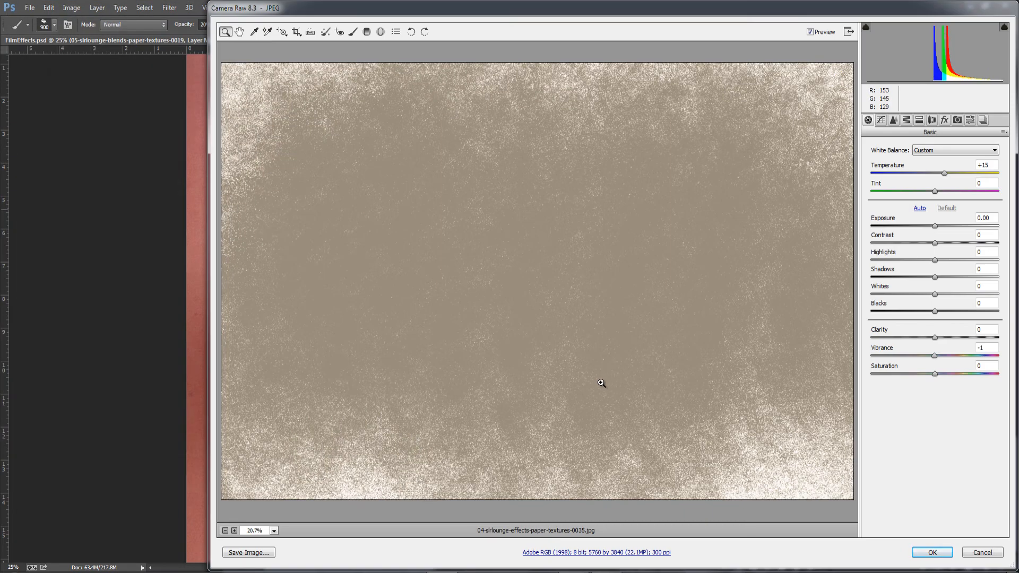
click(975, 555)
double_click(891, 369)
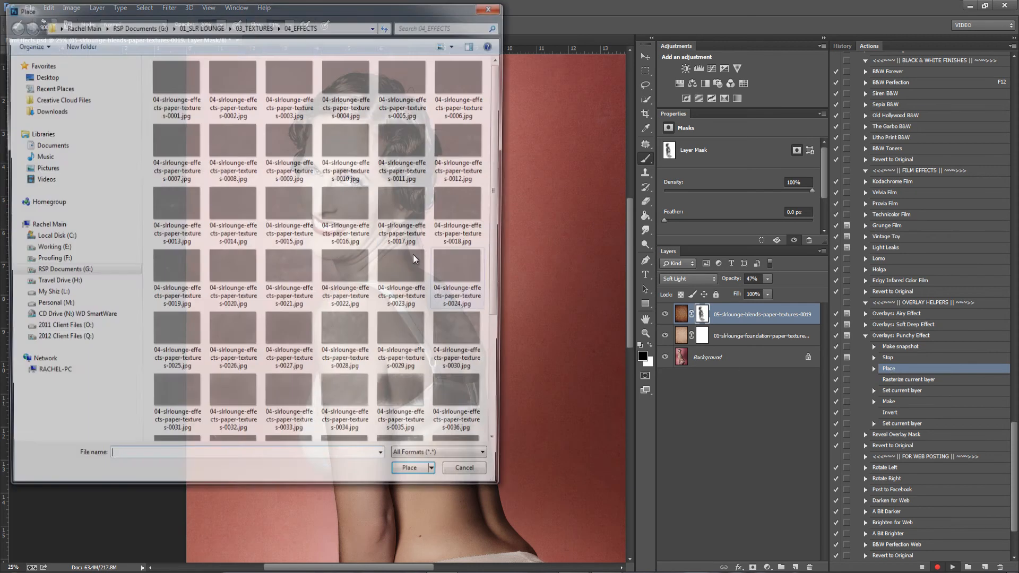
click(335, 342)
double_click(335, 343)
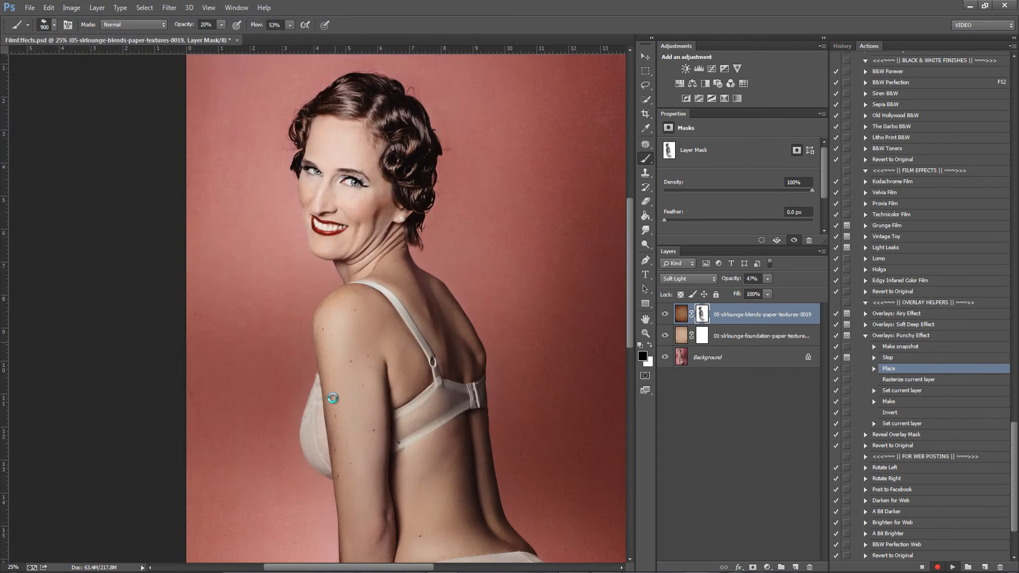
click(980, 553)
Preview the speckled effects textures 0013 and 0012 in Camera Raw without placing them
double_click(896, 369)
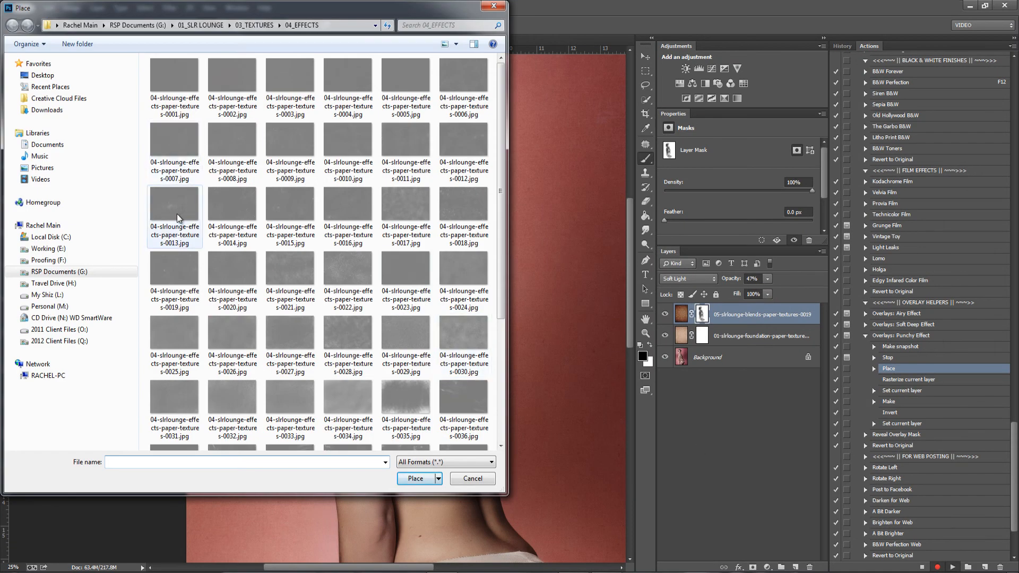
double_click(176, 212)
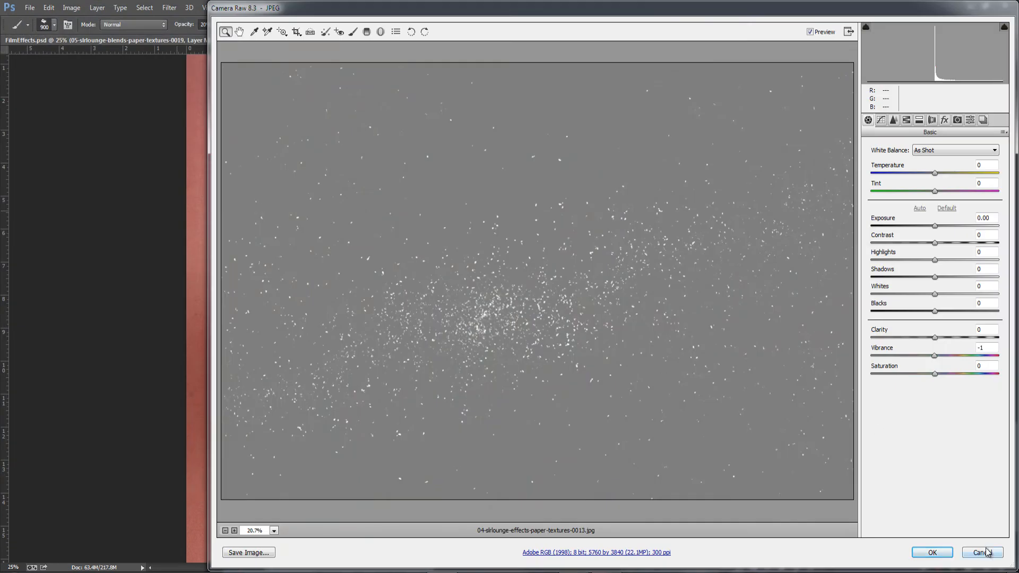
click(987, 553)
double_click(889, 368)
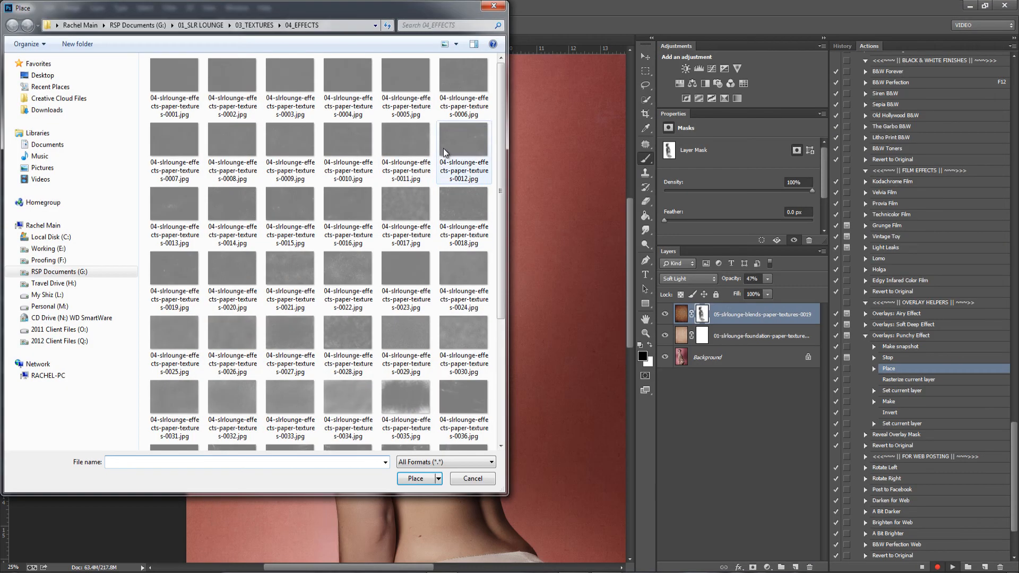
double_click(472, 134)
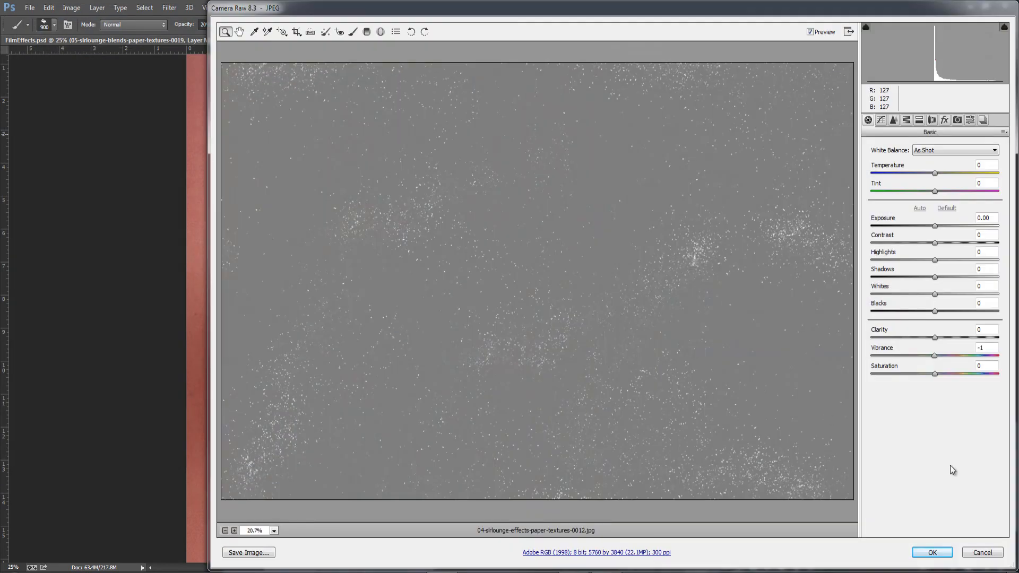
click(987, 553)
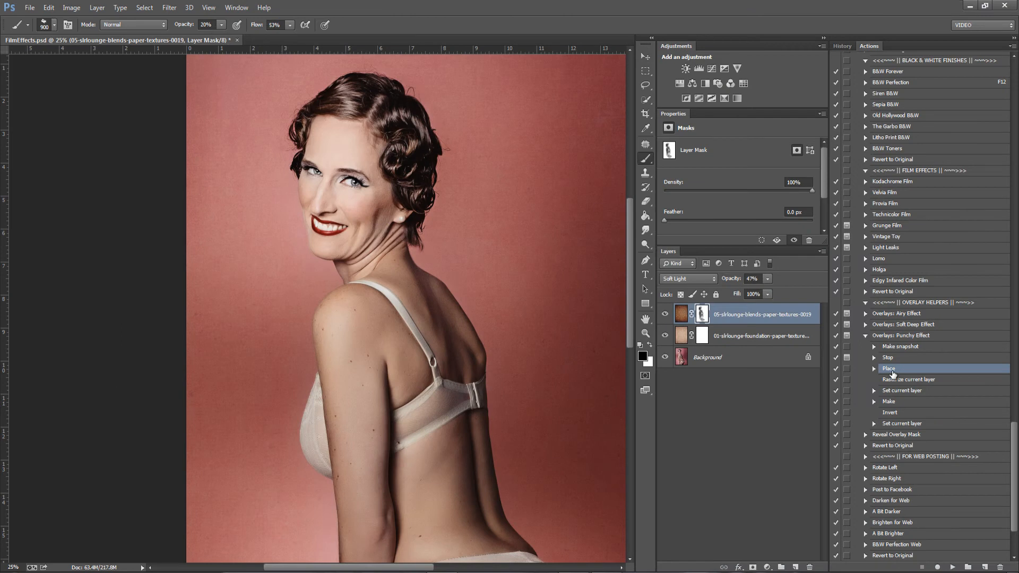
Restart the action from its Place step and place 04-slrlounge-effects-paper-textures-0036.jpg with its default Camera Raw settings
double_click(891, 371)
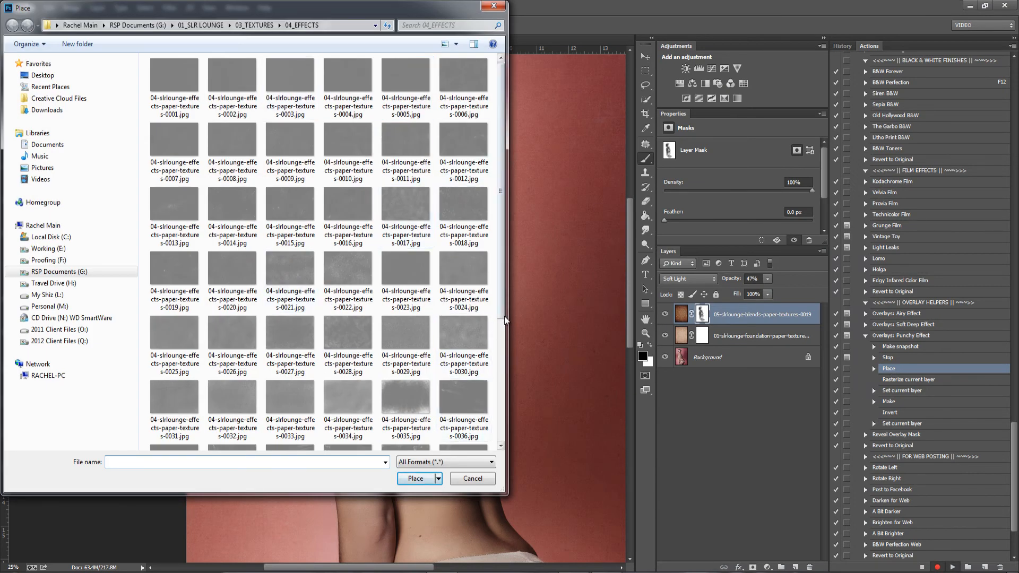
double_click(469, 390)
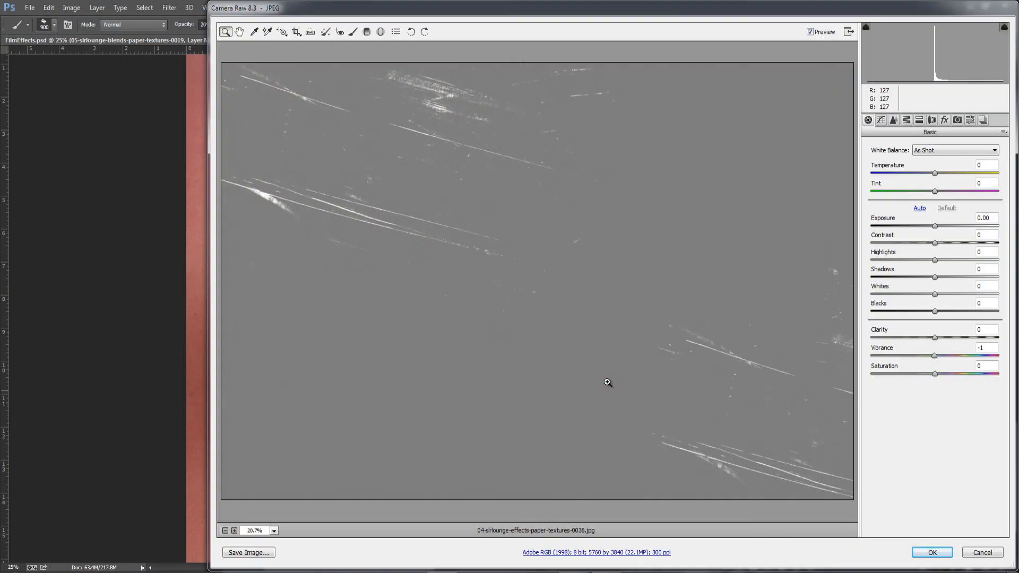
click(932, 553)
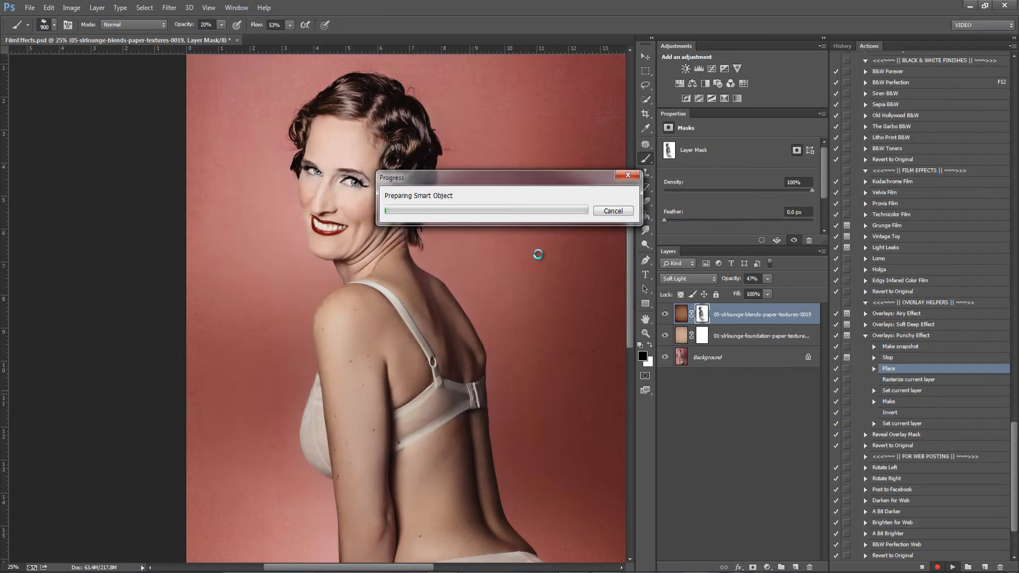
Rotate the placed scratch texture 90°, align it with the canvas corner, and scale it to cover the whole portrait
drag(177, 85, 443, 236)
drag(335, 202, 351, 186)
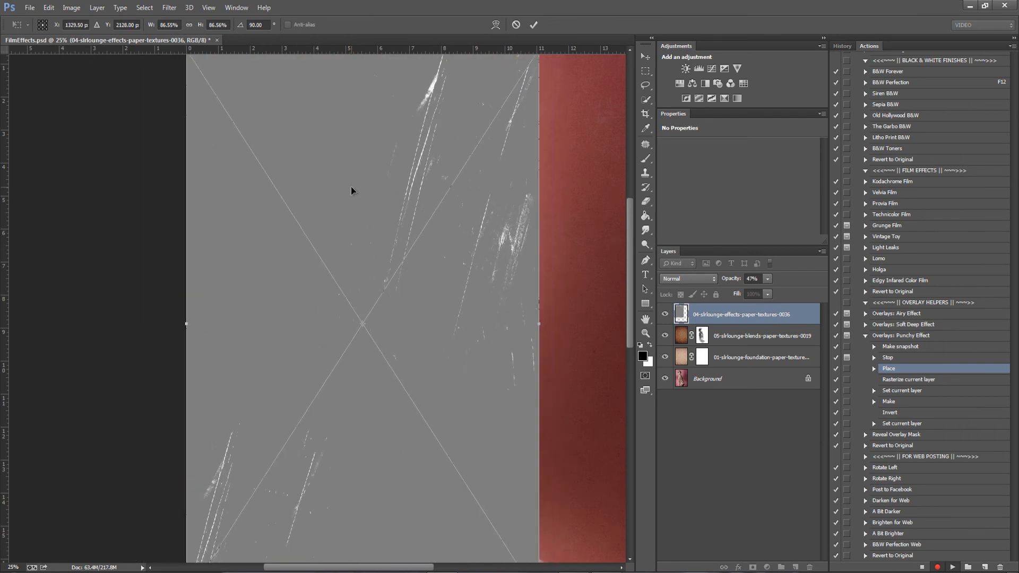
key(ctrl+minus)
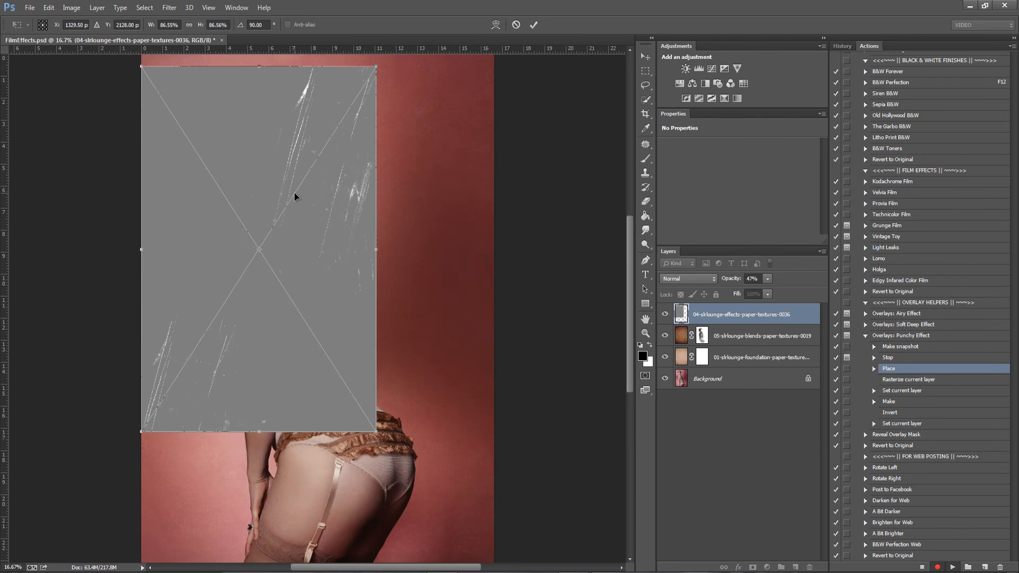
key(ctrl+minus)
drag(280, 158, 274, 146)
drag(357, 390, 455, 503)
key(Return)
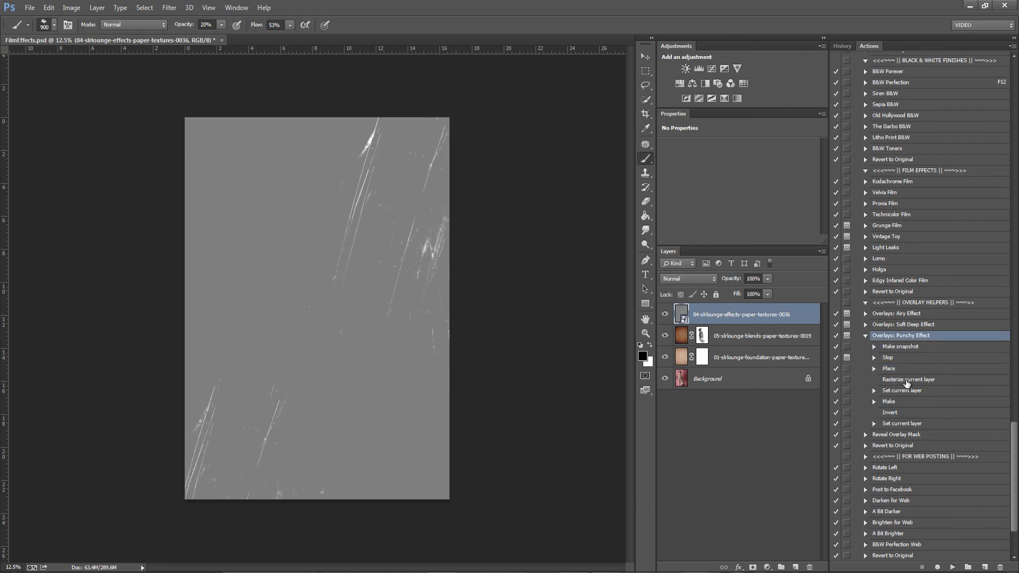
Run the rest of the Punchy Effect action from Rasterize current layer, and run Reveal Overlay Mask on the scratch texture
click(907, 379)
click(952, 568)
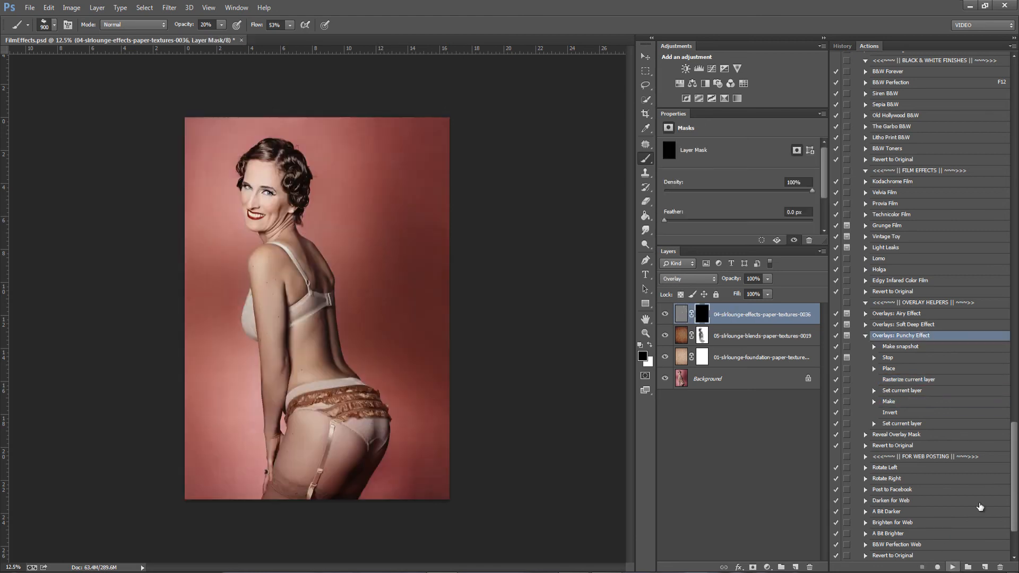
click(865, 336)
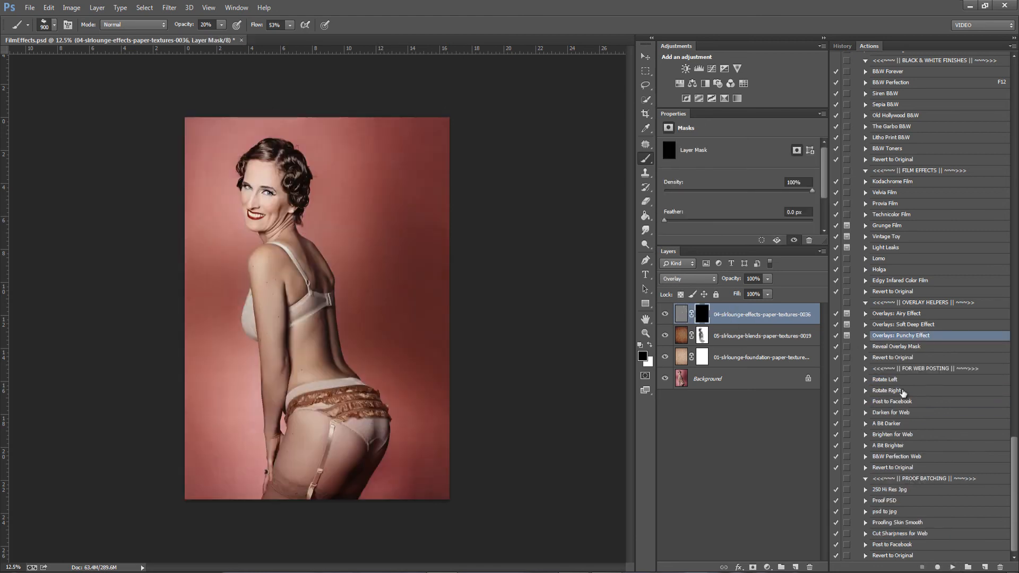
click(913, 347)
click(953, 567)
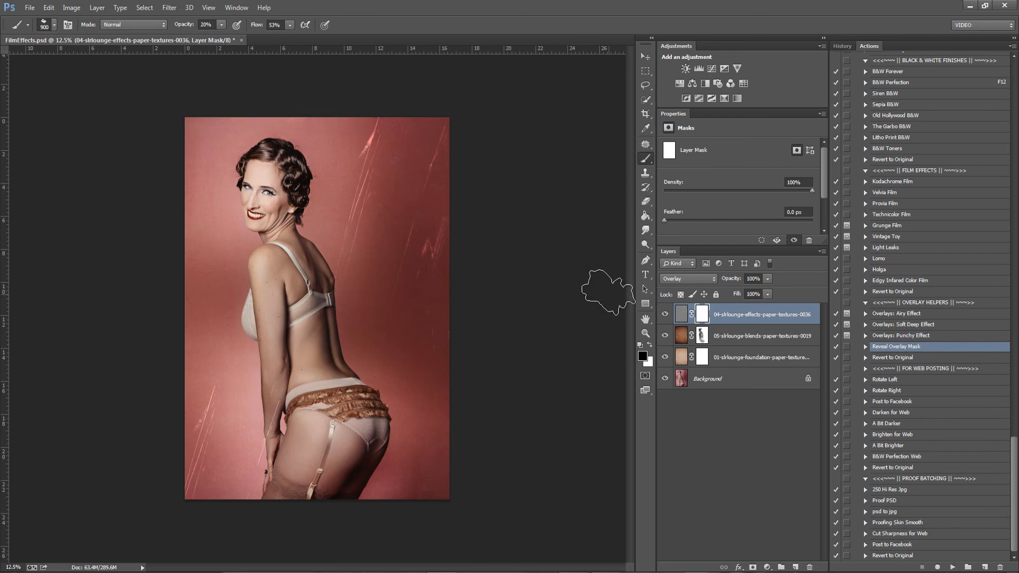
Compare the portrait with the scratch texture layer hidden and shown
key(z)
click(233, 202)
click(665, 314)
click(665, 315)
click(666, 315)
click(666, 315)
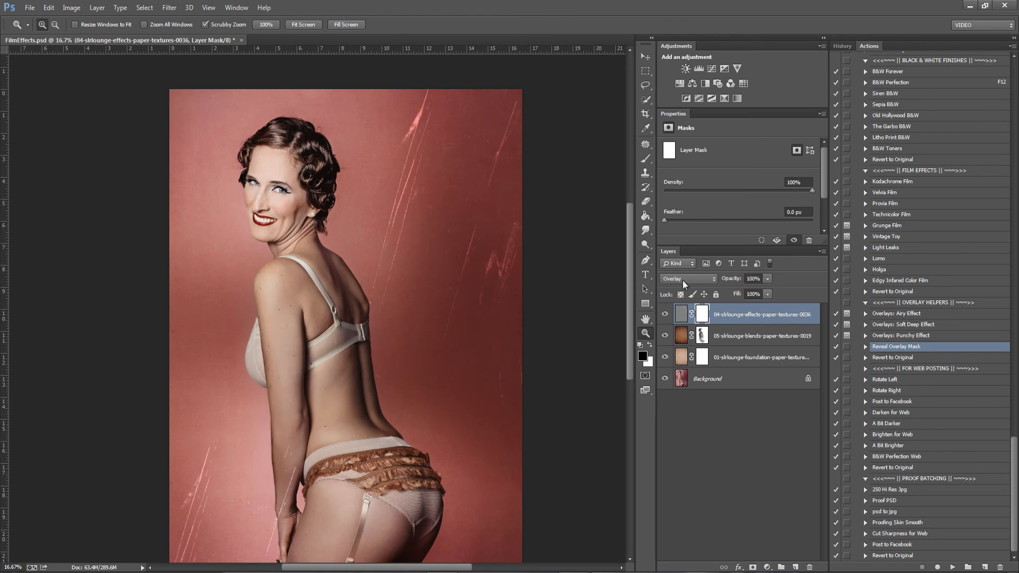
Try the Lighten blend mode at 28% opacity on the scratch texture layer, and compare the portrait with and without it
click(682, 279)
click(689, 316)
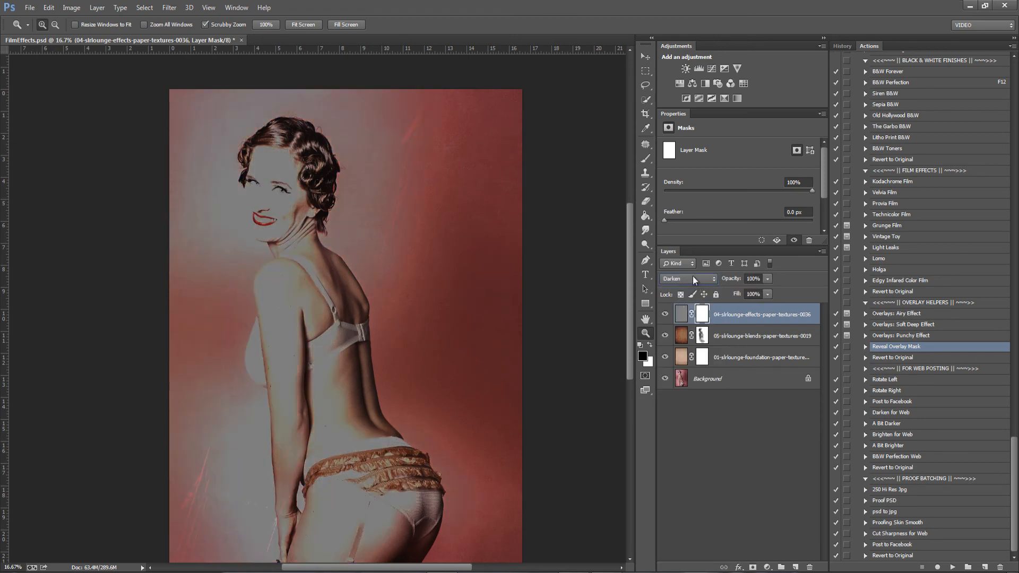
scroll(692, 279, down, 2)
scroll(690, 287, down, 3)
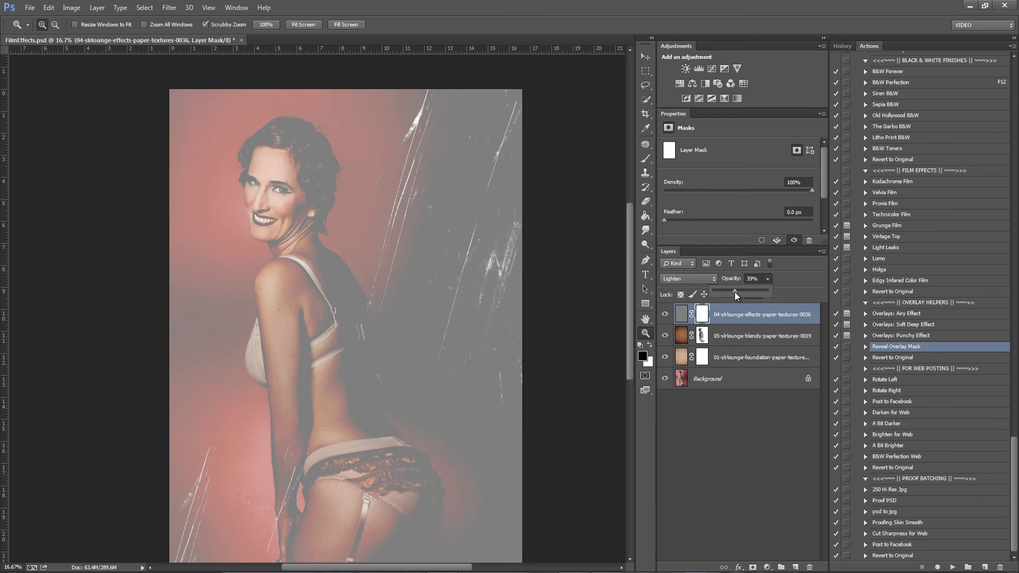
click(736, 293)
drag(728, 294, 728, 294)
click(665, 314)
click(666, 314)
click(665, 315)
click(665, 315)
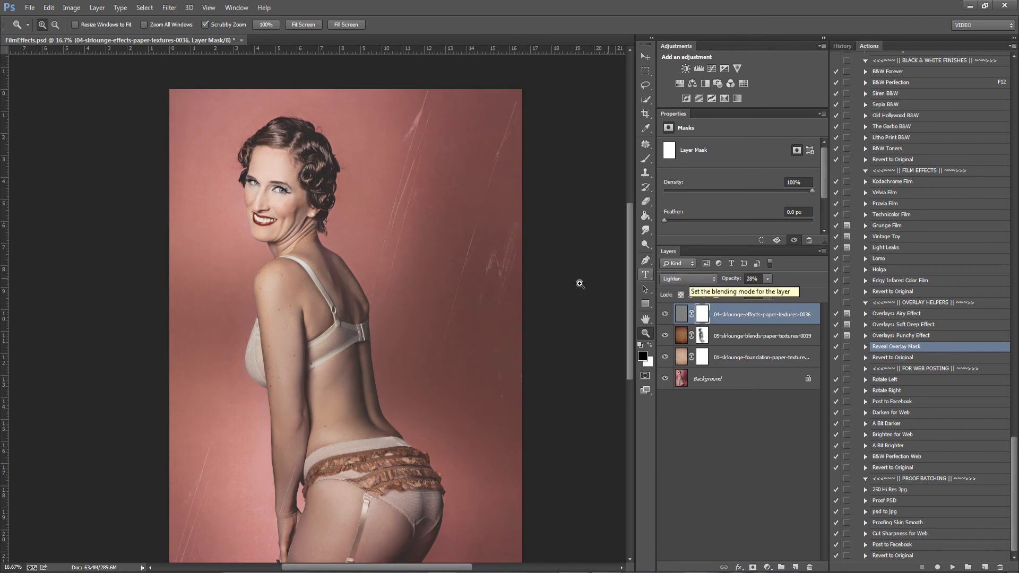
Cycle the scratch texture layer through blend modes such as Screen, Color Dodge, Soft Light, Divide and Hue, ending on Luminosity
key(ctrl+0)
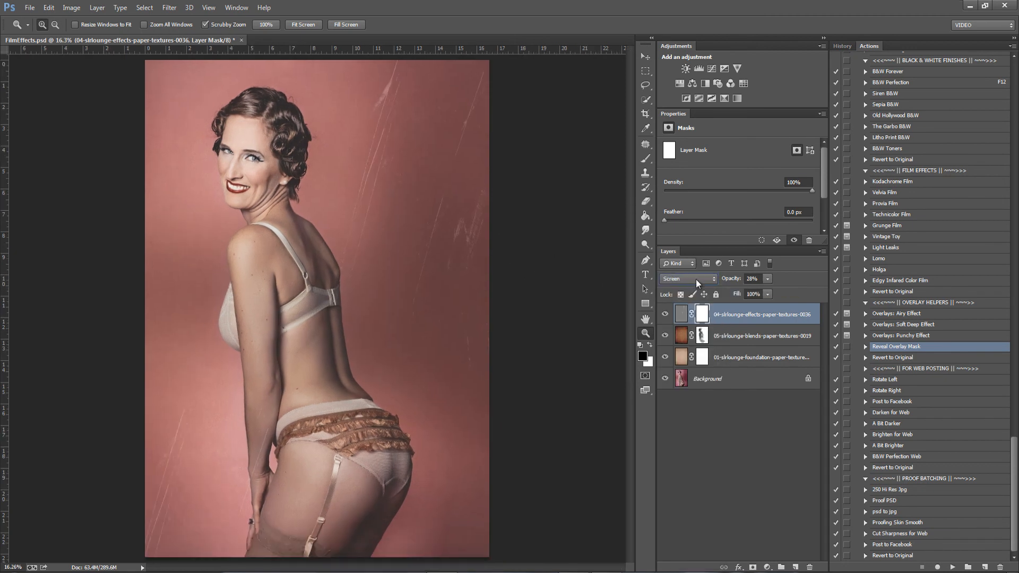
scroll(696, 279, down, 2)
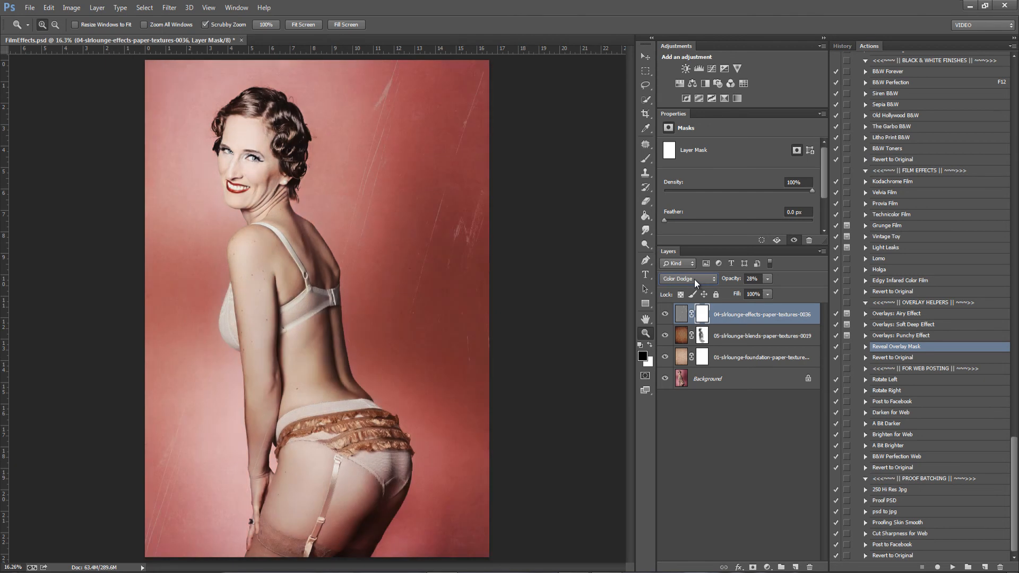
scroll(693, 279, down, 2)
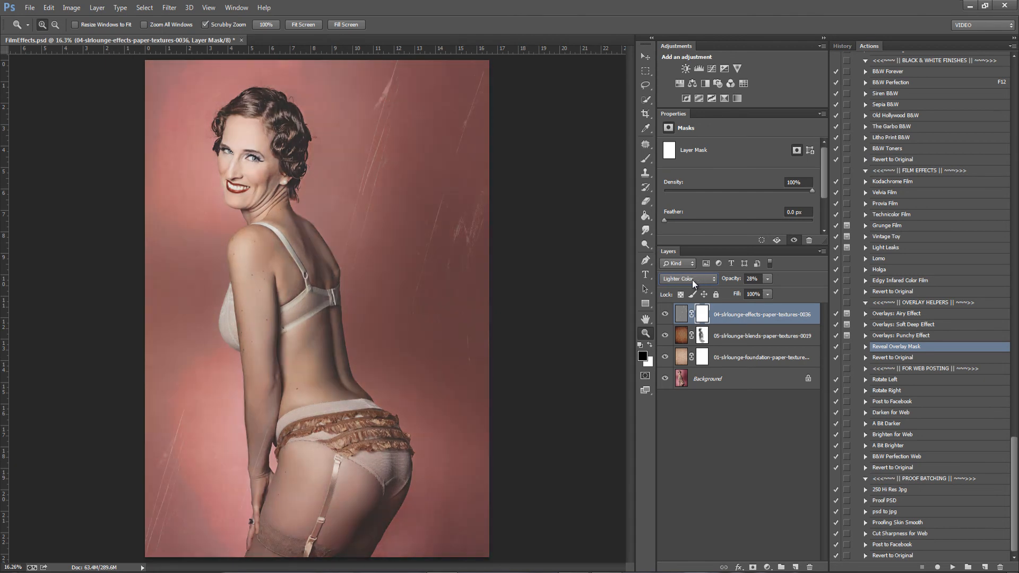
scroll(692, 280, down, 1)
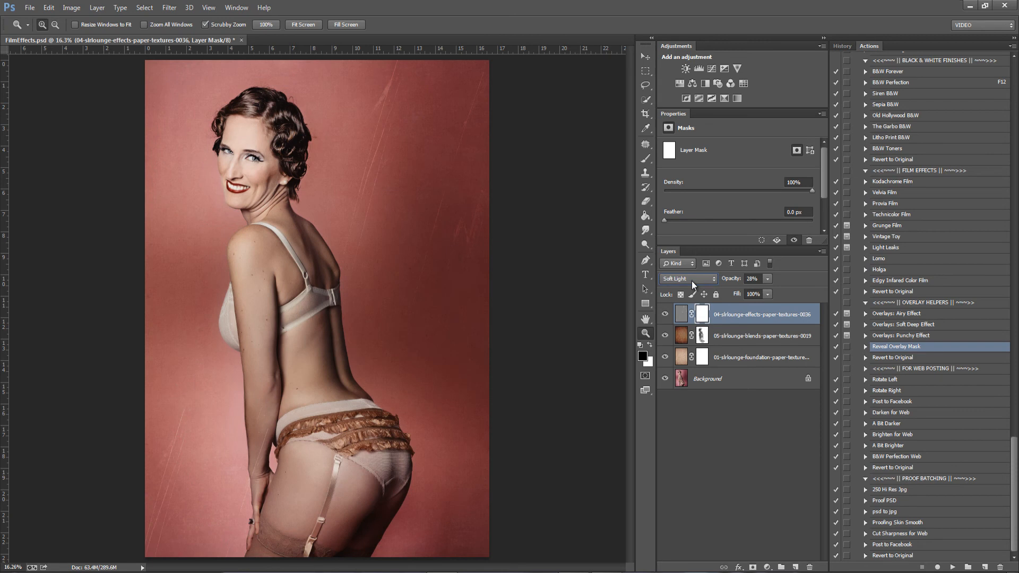
scroll(692, 281, down, 1)
scroll(692, 281, down, 4)
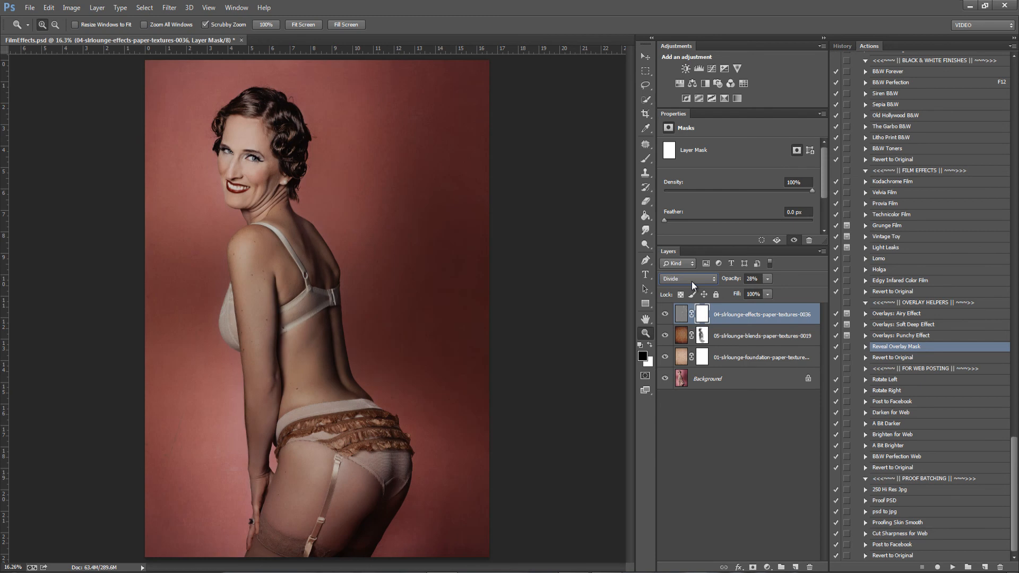
scroll(691, 281, down, 1)
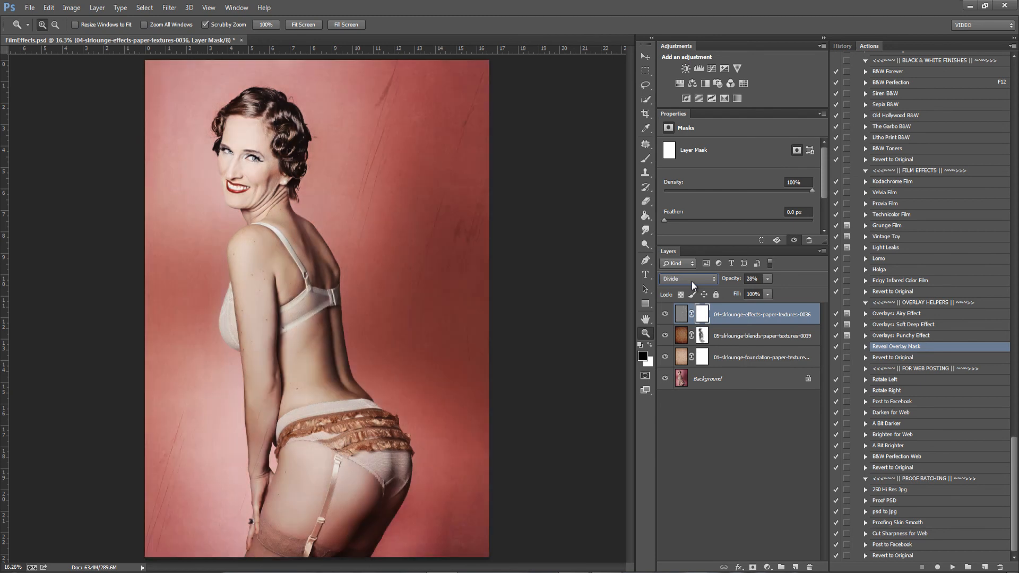
scroll(692, 281, down, 1)
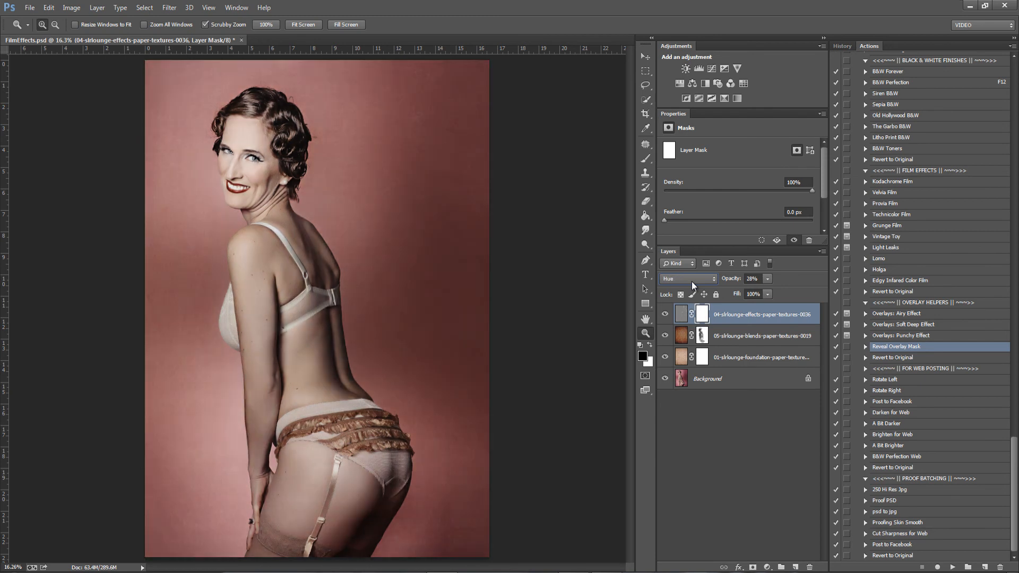
scroll(692, 281, down, 1)
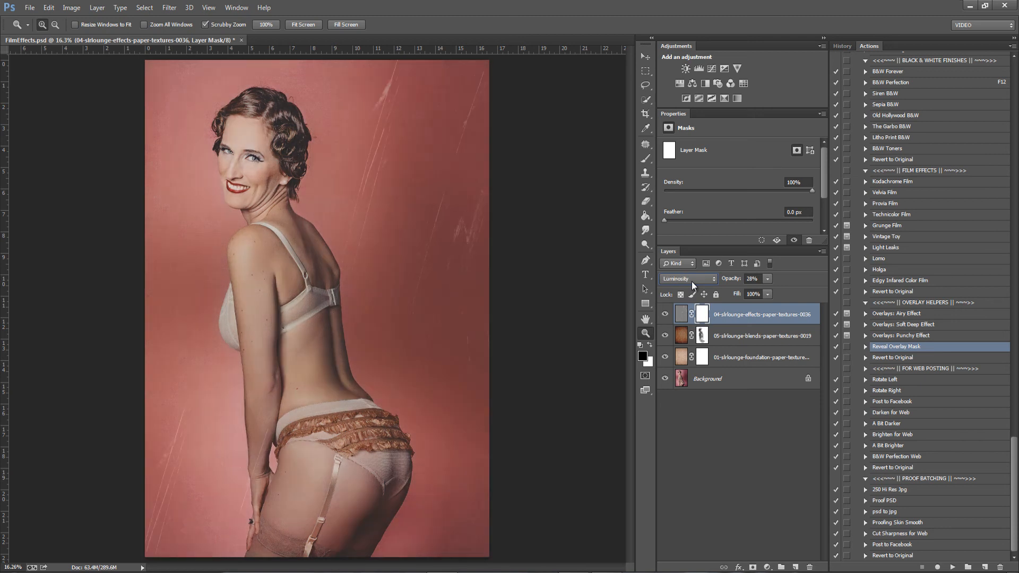
Set the scratch texture layer to 100% opacity and the Overlay blend mode
click(767, 279)
drag(766, 292, 806, 291)
click(709, 281)
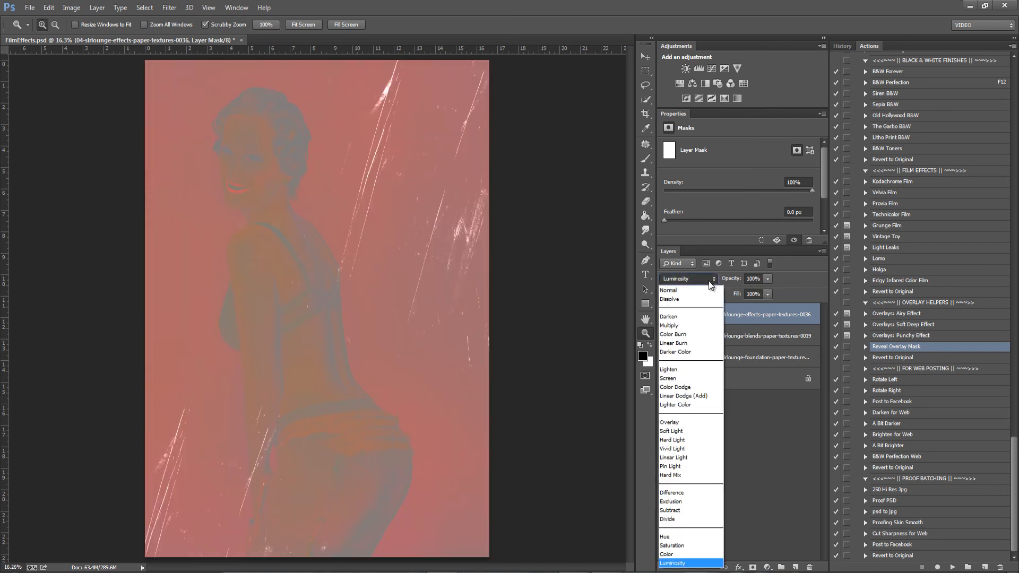
click(685, 421)
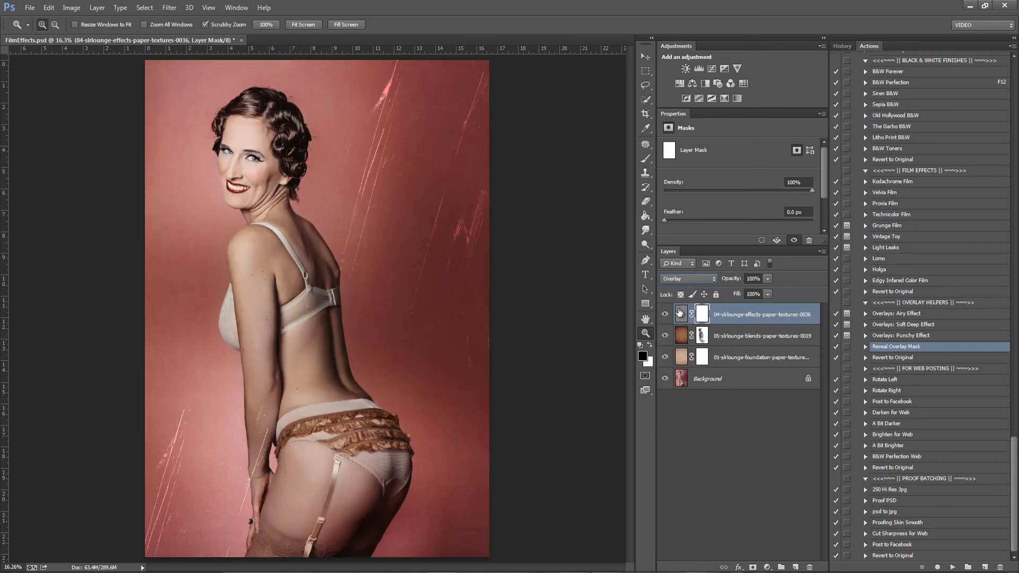
Preview the scratch texture layer in blend modes such as Lighter Color, Screen, Multiply, Dissolve, Lighten and Color Dodge, returning to Overlay
scroll(679, 284, up, 1)
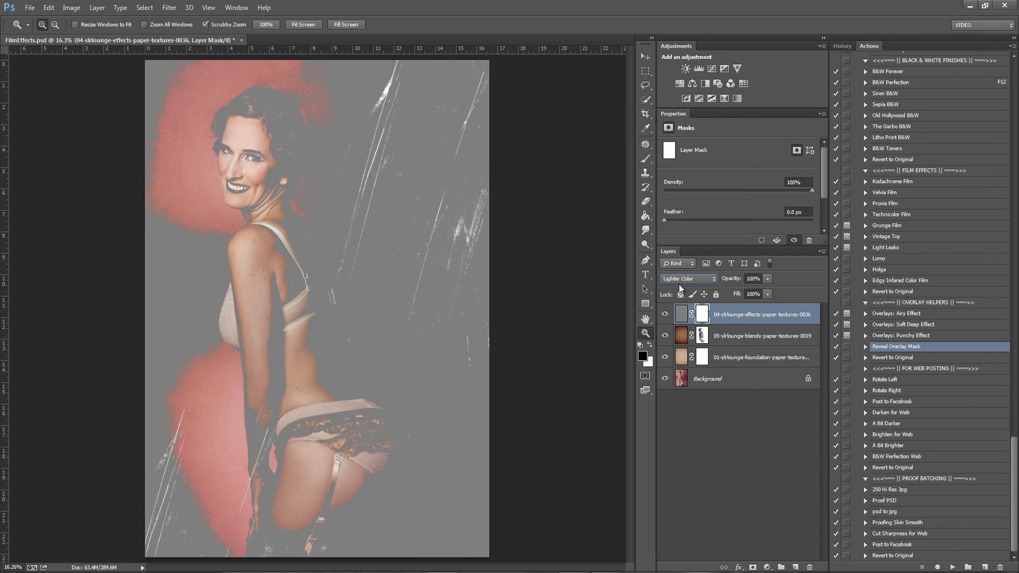
scroll(679, 283, up, 2)
scroll(679, 285, down, 1)
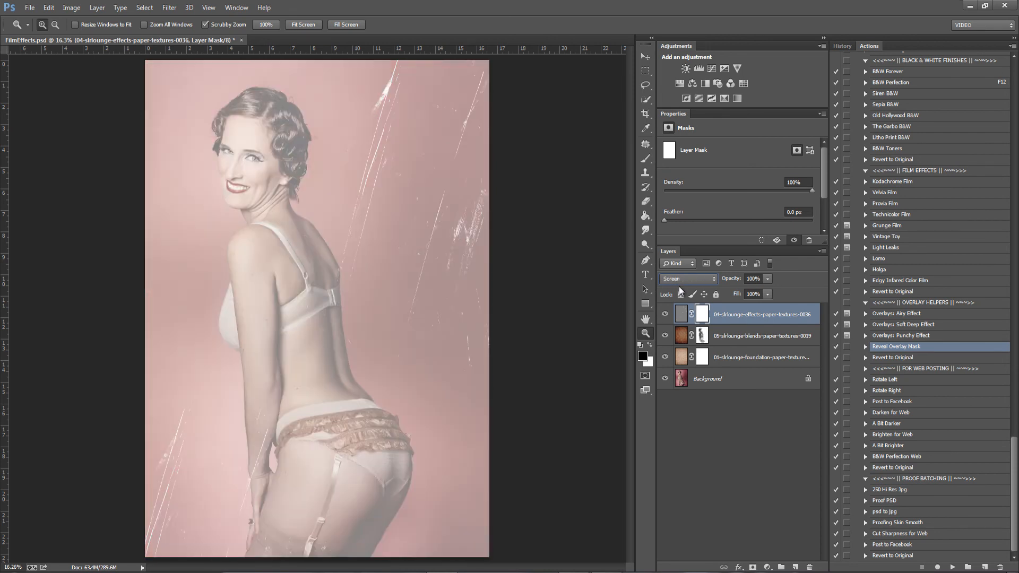
scroll(679, 286, up, 1)
scroll(686, 284, up, 1)
scroll(687, 285, up, 4)
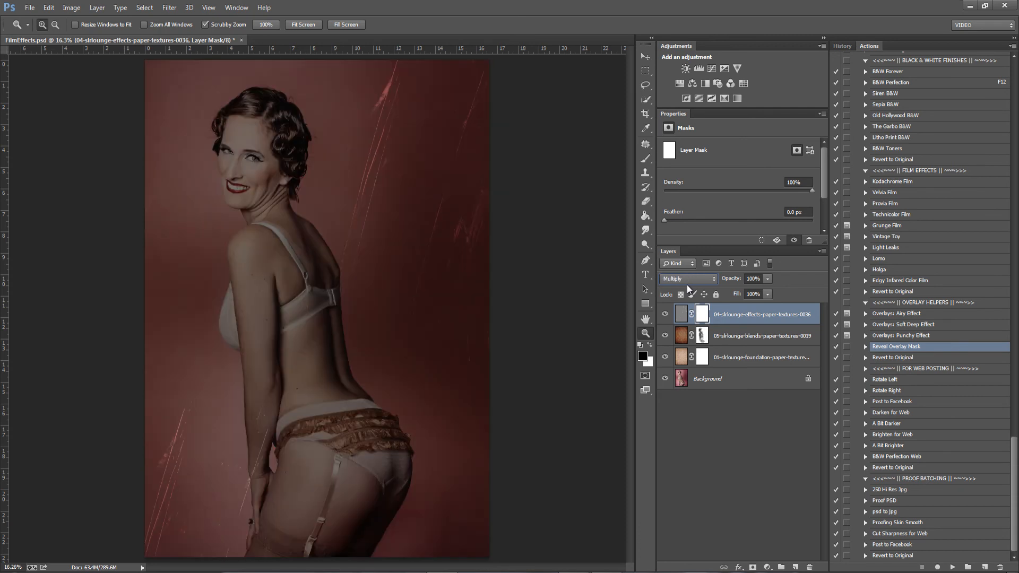
scroll(687, 284, up, 1)
scroll(686, 284, up, 1)
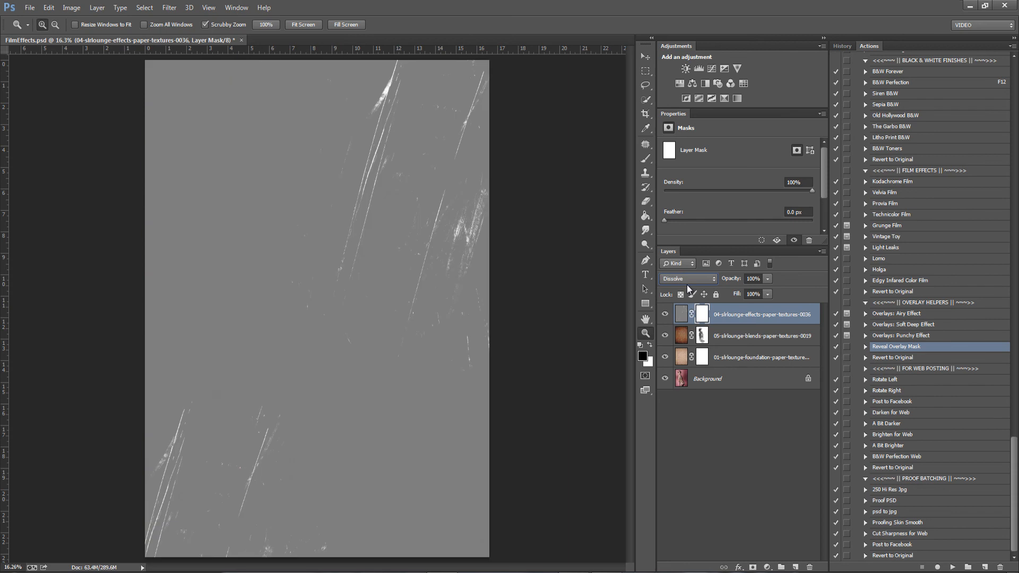
scroll(687, 285, down, 6)
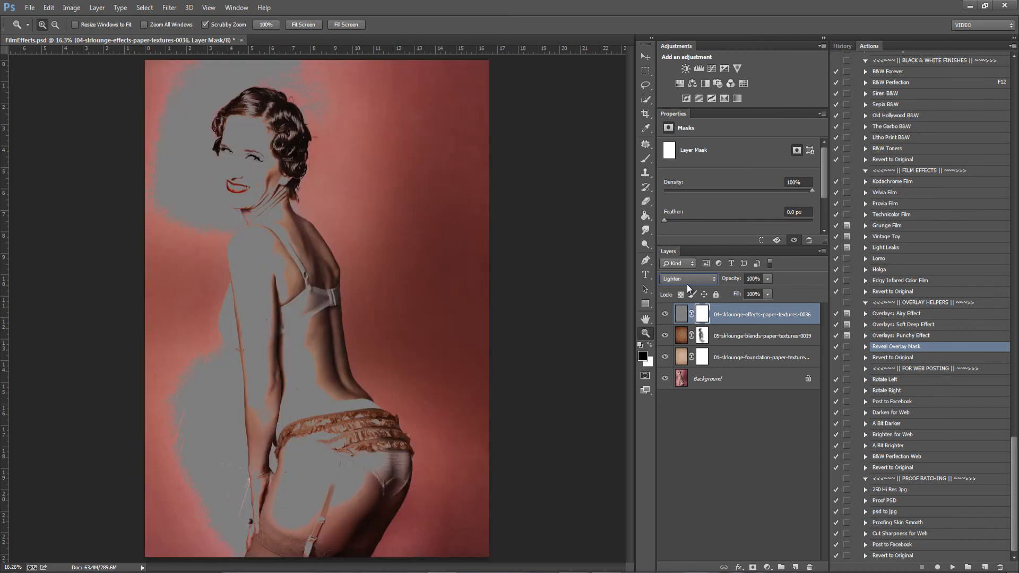
scroll(686, 285, down, 2)
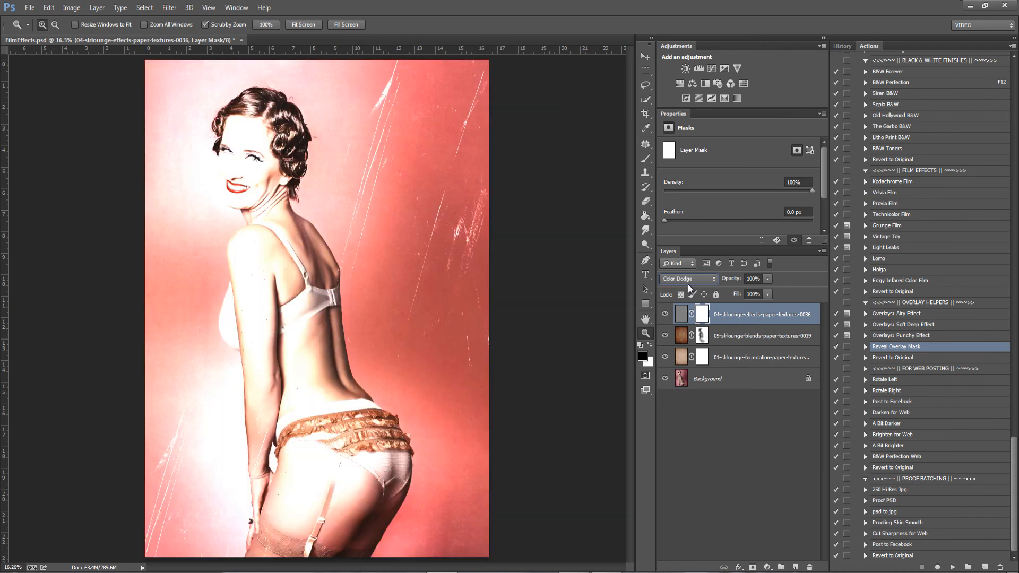
scroll(689, 284, down, 3)
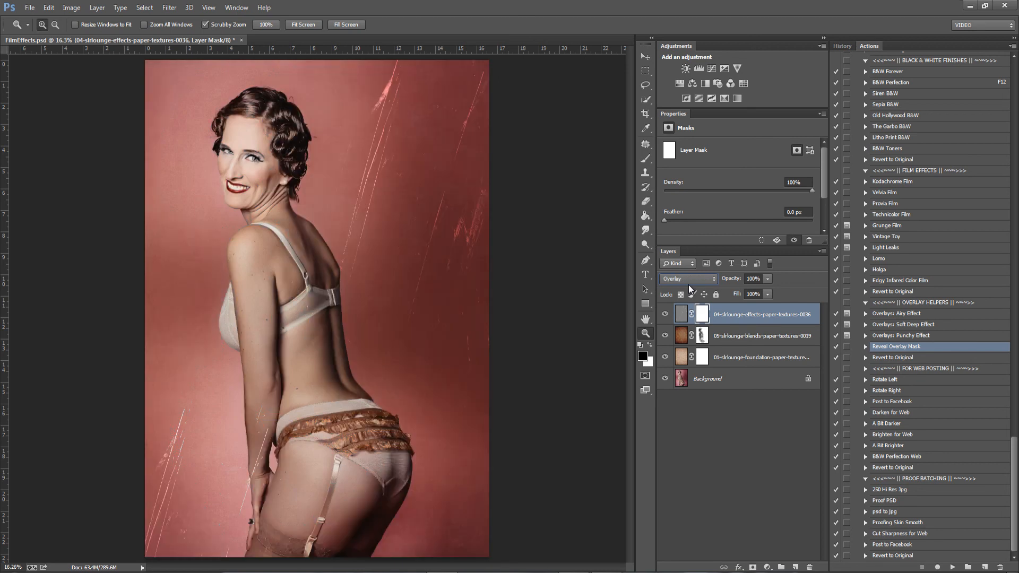
Lower the scratch texture layer's opacity to 13% and paint its mask black over the woman's body with a 500-size brush
drag(740, 292, 736, 291)
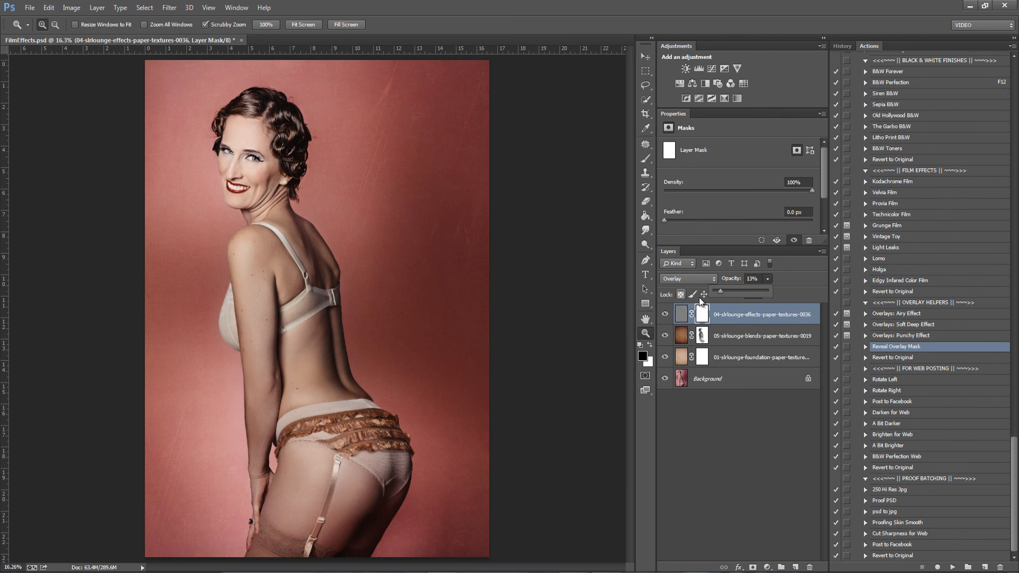
key(b)
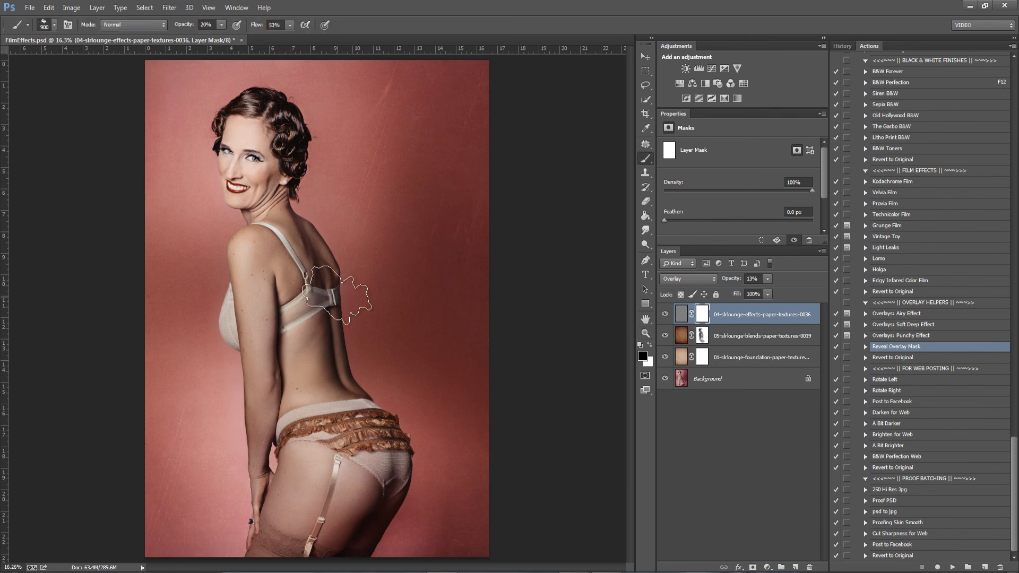
key(bracketleft)
key(bracketleft)
key(bracketleft)
key(bracketleft)
mouse_move(347, 295)
mouse_down()
mouse_move(301, 255)
mouse_move(323, 330)
mouse_move(278, 418)
mouse_up()
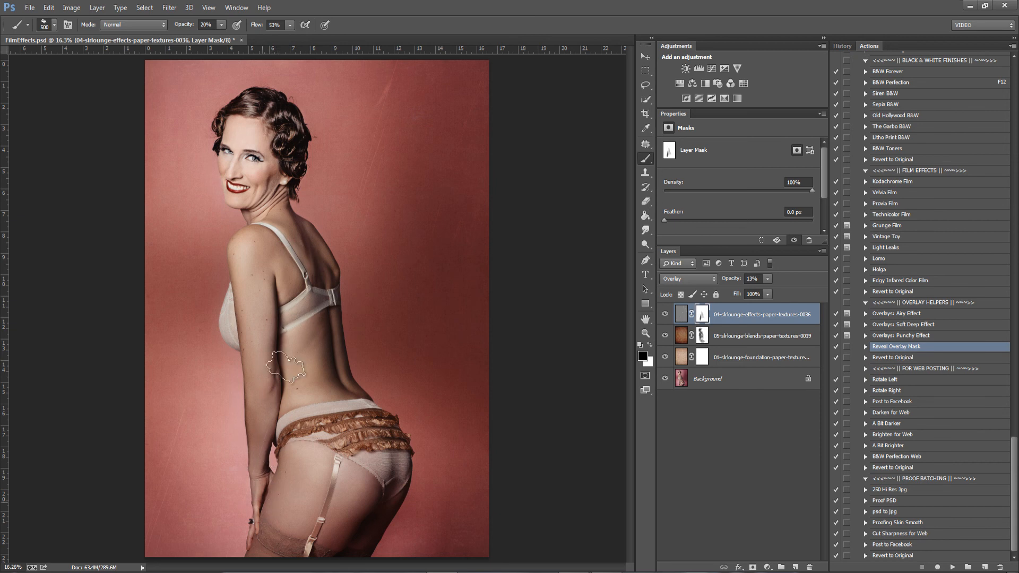
mouse_move(665, 314)
mouse_down()
mouse_move(667, 364)
mouse_move(664, 314)
mouse_up()
Run the Overlays: Soft Deep Effect action and load 04-slrlounge-effects-paper-textures-0002.jpg with a warmer, greener tone set in Camera Raw
click(914, 317)
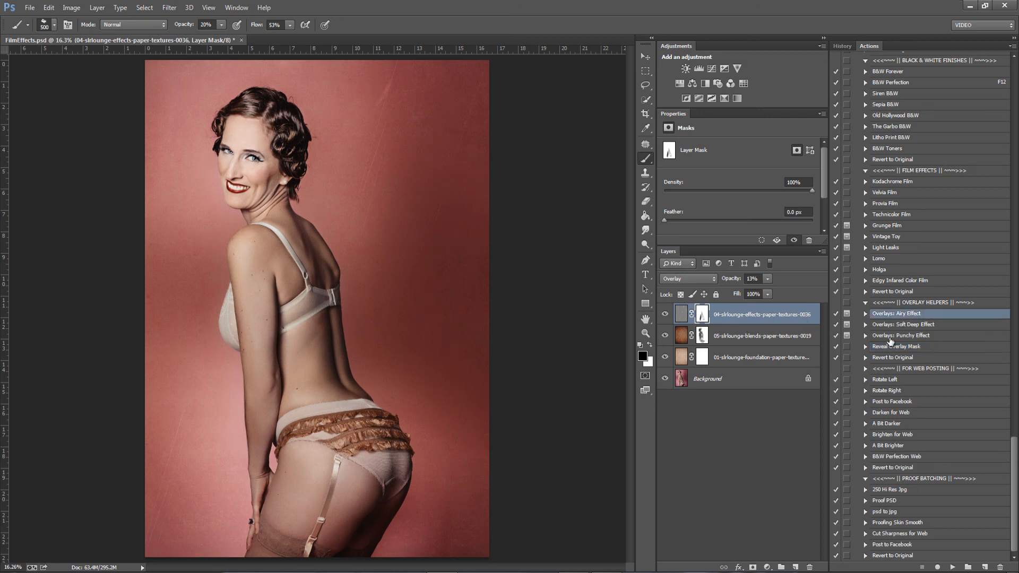
click(902, 325)
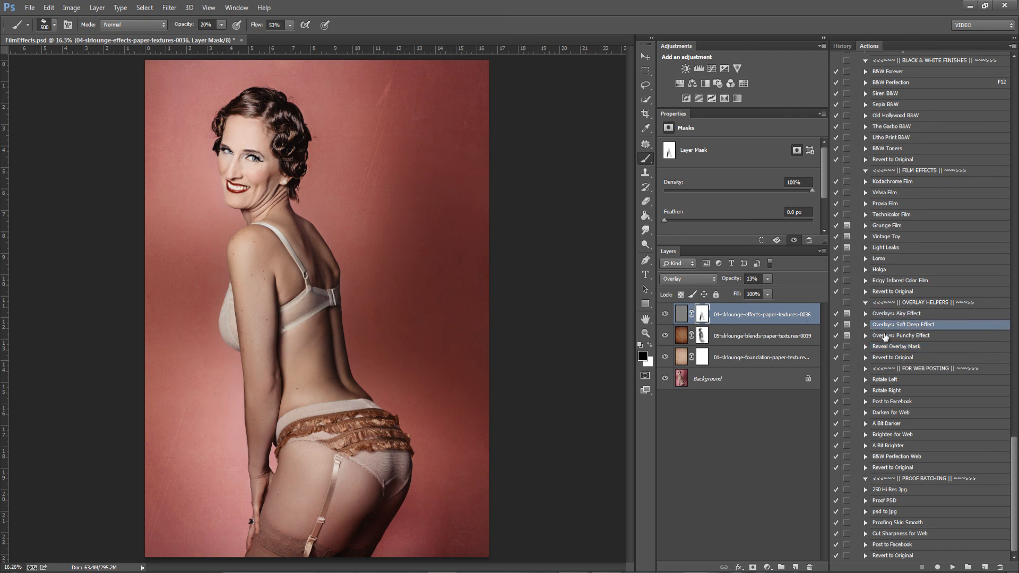
click(952, 567)
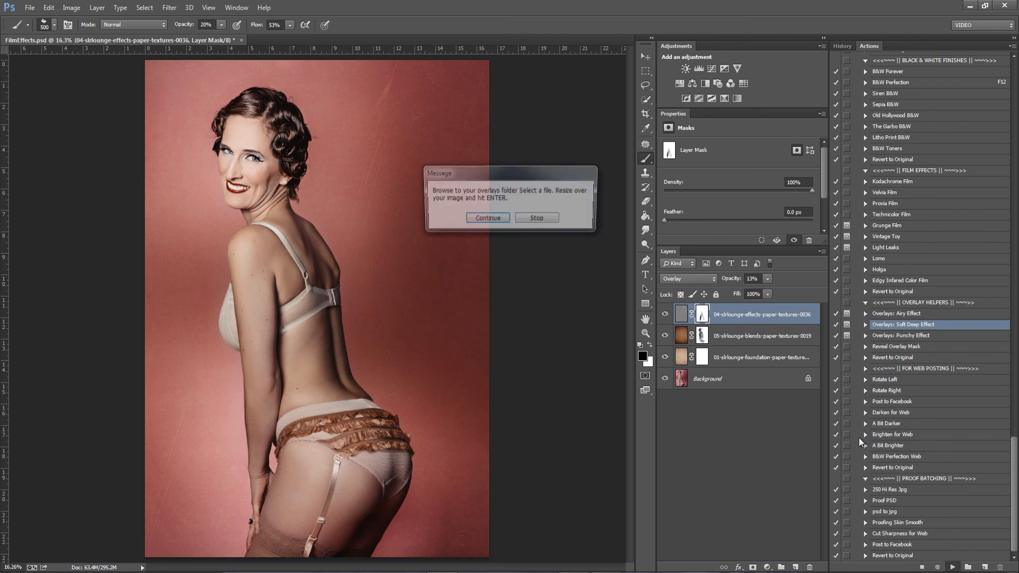
click(489, 217)
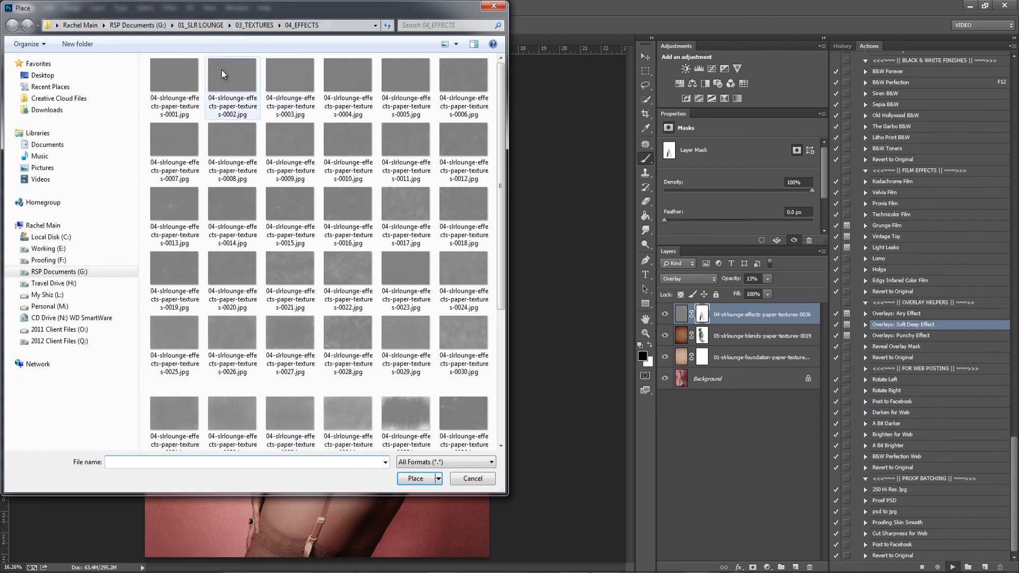
double_click(234, 78)
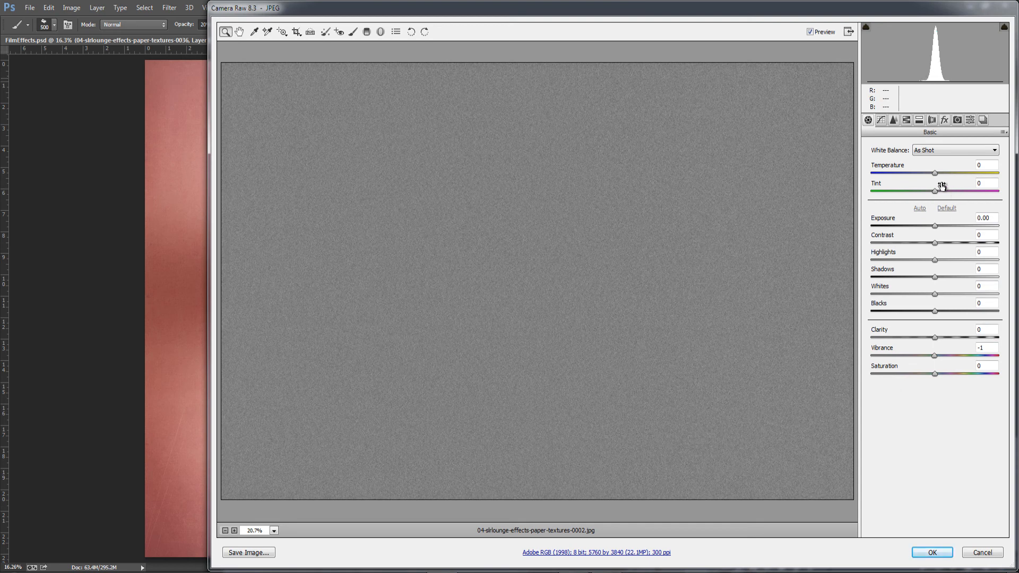
drag(937, 174, 927, 199)
click(932, 552)
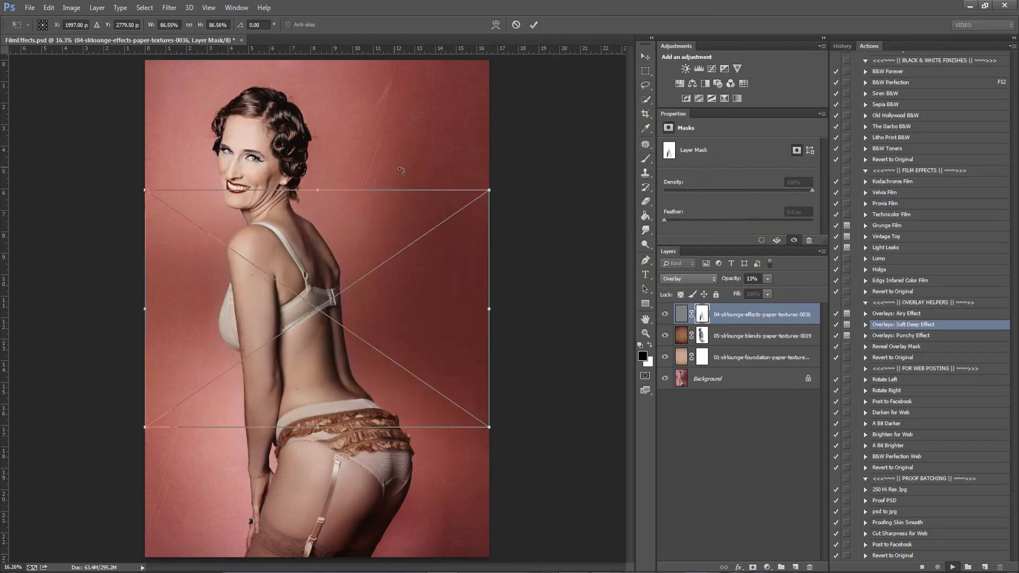
Rotate the placed texture about 89° and scale it up to cover the whole portrait
drag(505, 191, 367, 394)
drag(282, 303, 207, 225)
drag(370, 407, 494, 562)
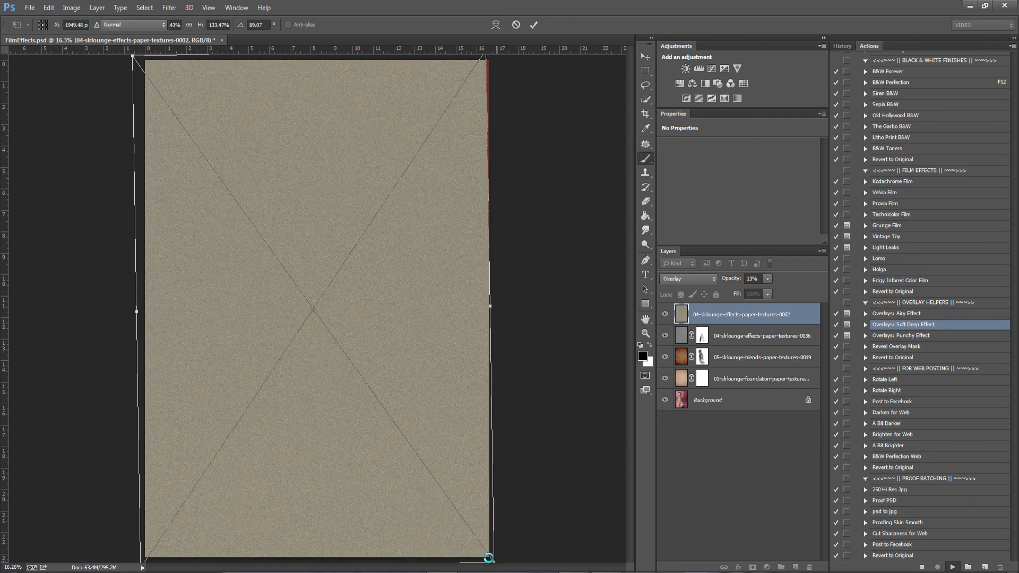
key(Return)
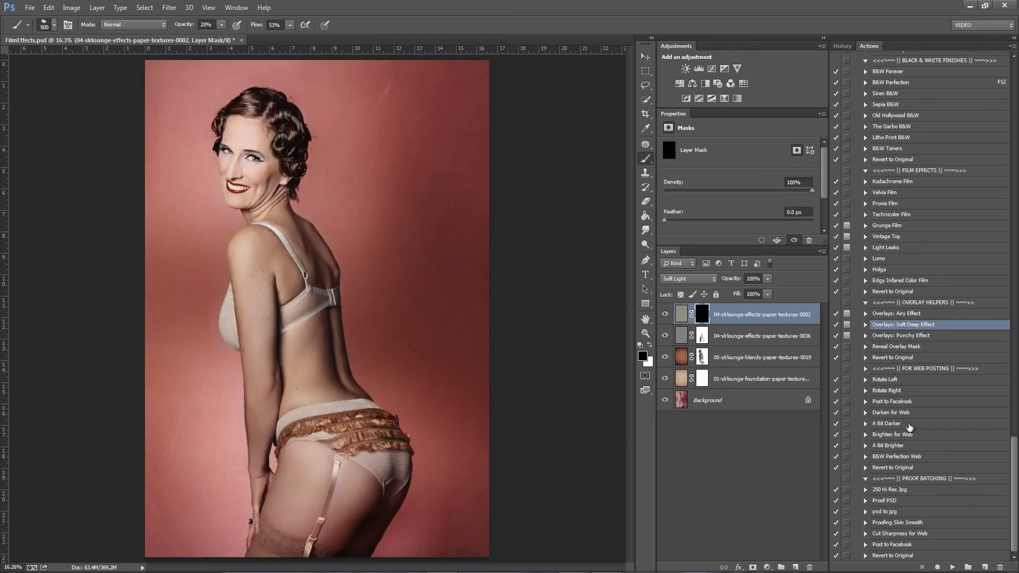
Run Reveal Overlay Mask on the new texture layer and set its opacity to 63%
click(895, 347)
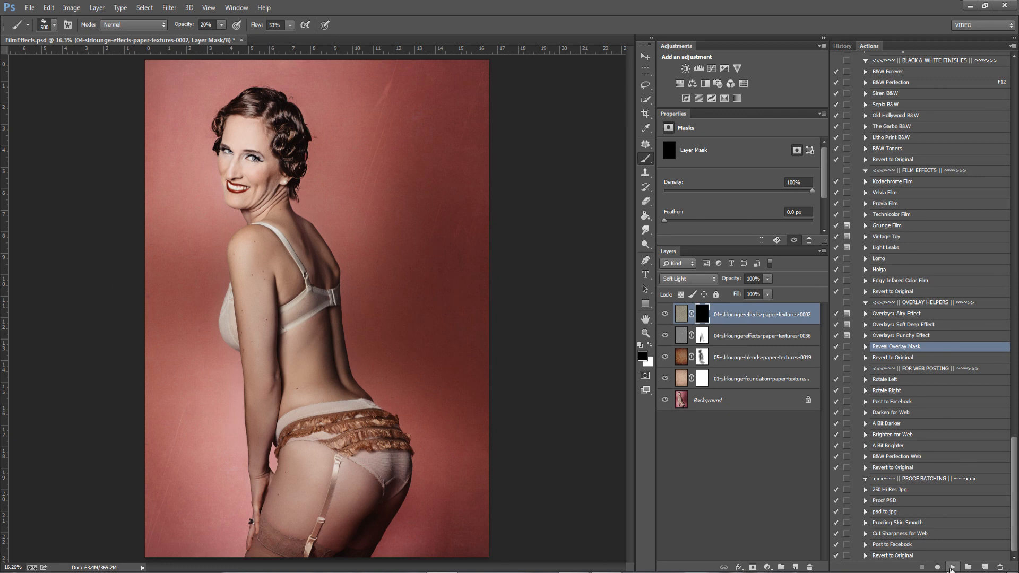
click(952, 567)
drag(768, 279, 689, 294)
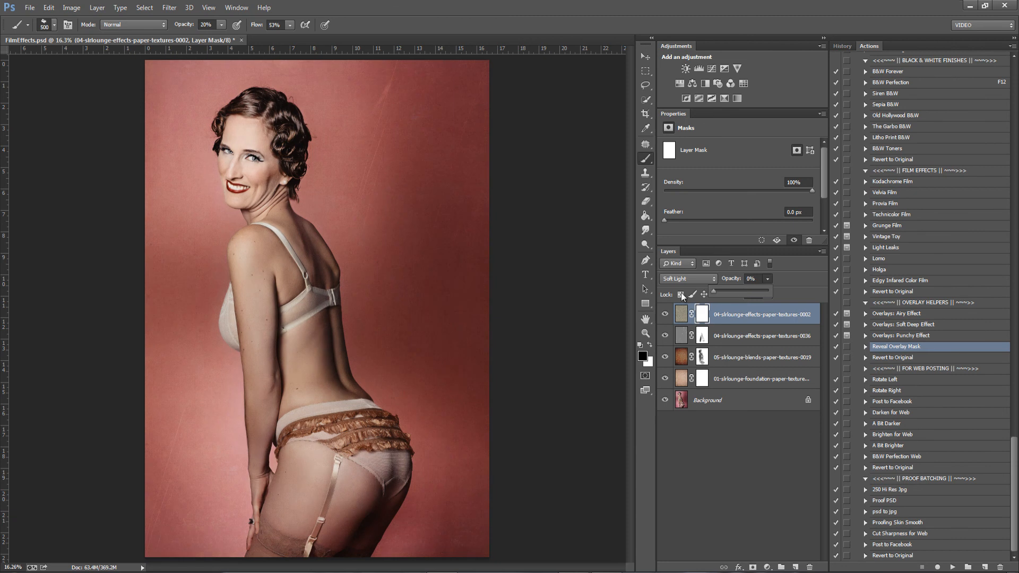
drag(746, 290, 699, 291)
drag(743, 293, 747, 288)
Paint black on the new texture's mask across the portrait with a 1200-size brush, and compare with the layer hidden and shown
key(bracketright)
key(bracketright)
key(bracketright)
key(bracketright)
mouse_move(438, 152)
mouse_down()
mouse_move(324, 216)
mouse_move(177, 264)
mouse_move(138, 321)
mouse_up()
mouse_move(390, 287)
mouse_down()
mouse_move(207, 308)
mouse_move(196, 361)
mouse_move(218, 478)
mouse_move(371, 400)
mouse_up()
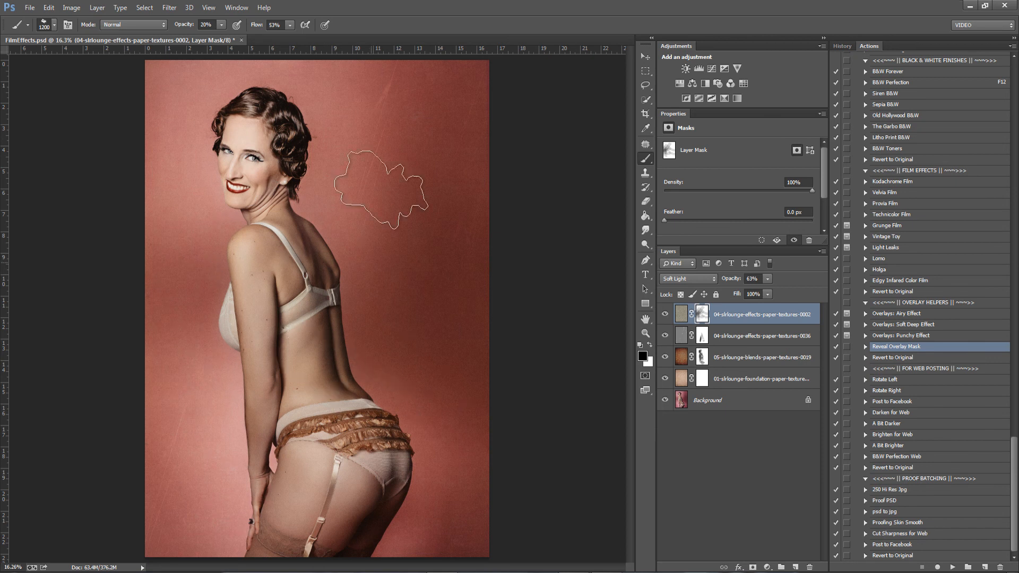
click(665, 314)
click(664, 314)
Reduce the new texture layer's fill to 53% and compare the portrait with and without the layer
click(767, 293)
click(743, 306)
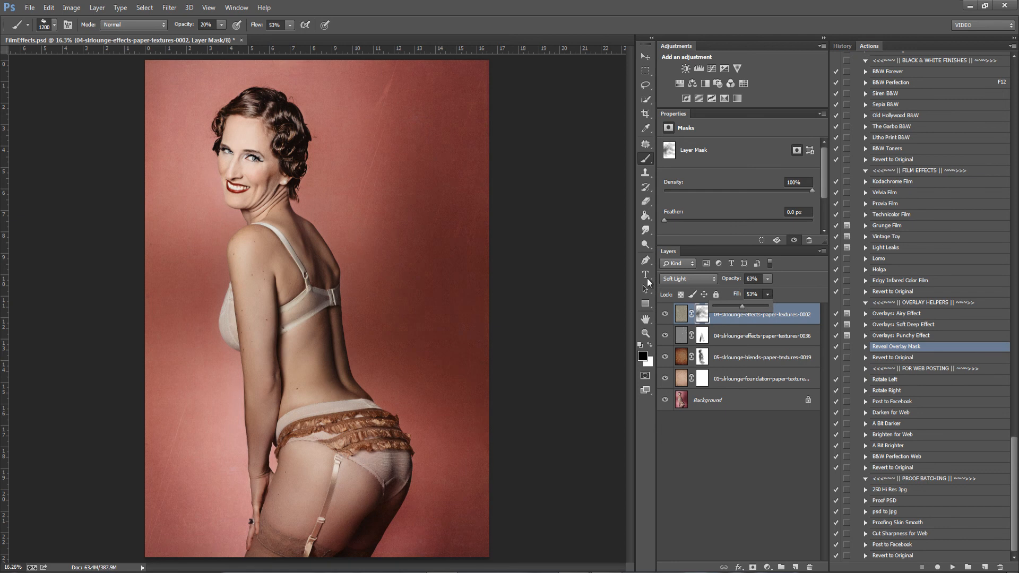
mouse_move(665, 314)
mouse_down()
mouse_move(663, 381)
mouse_move(664, 314)
mouse_up()
click(928, 303)
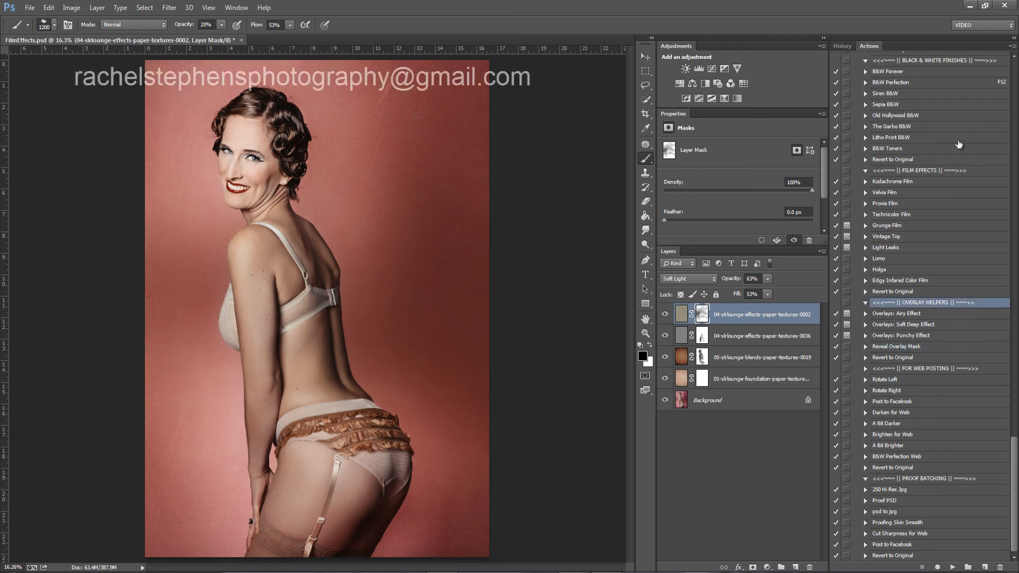